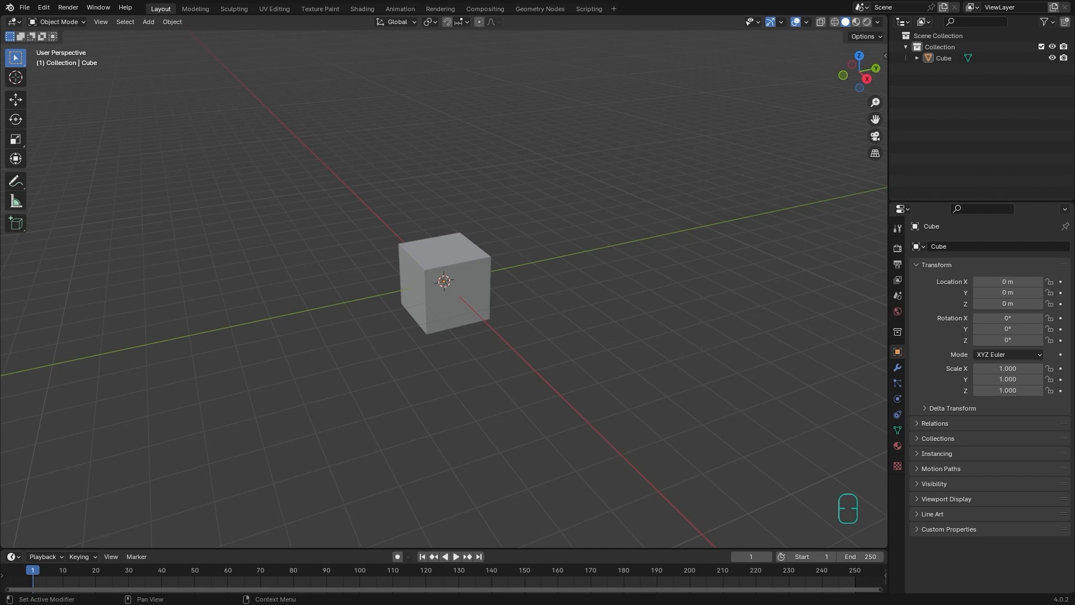
Step: Add Lamp.jpg from the Blender Tut folder as a reference image aligned to the front view
left_click(474, 261)
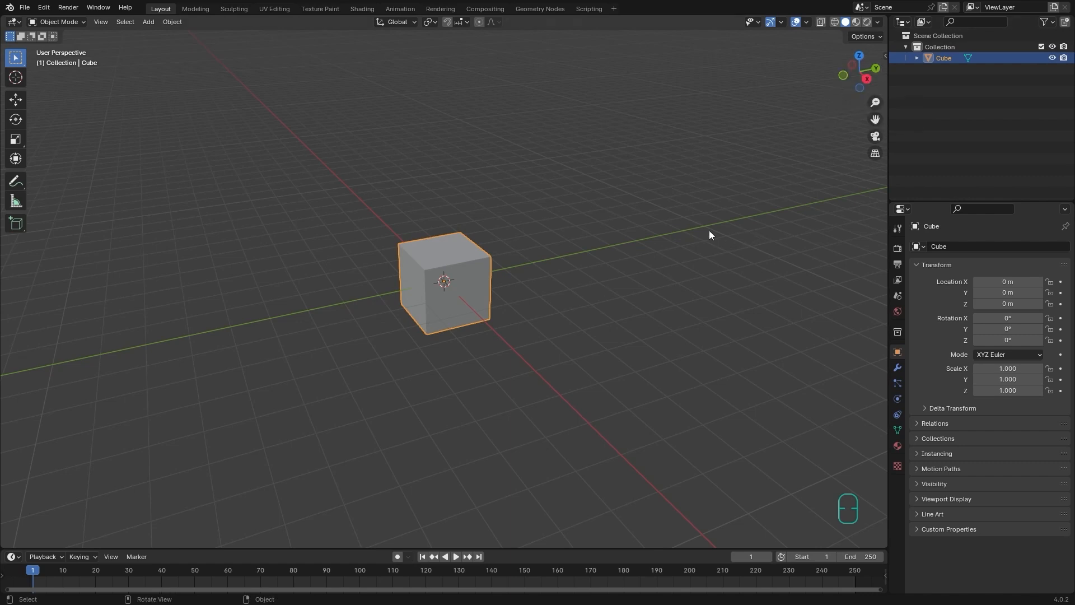
key("grave")
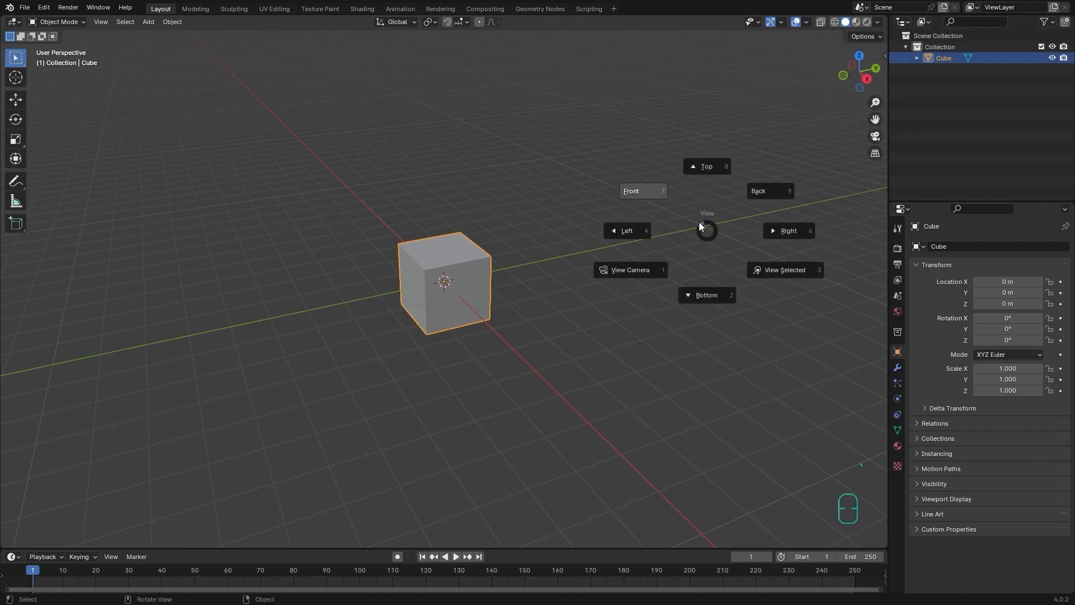
left_click(641, 192)
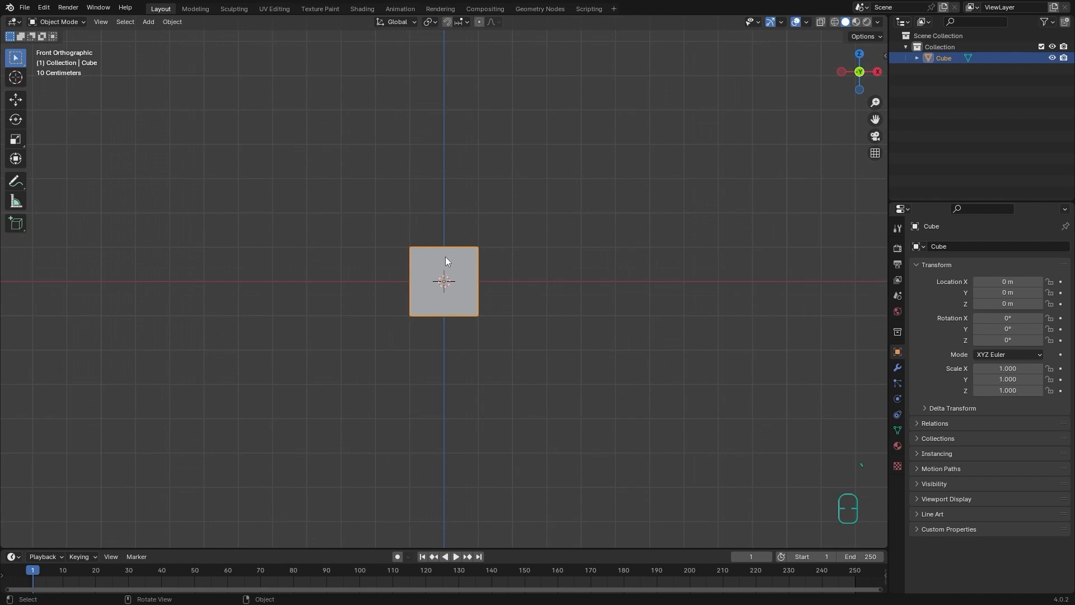
key("shift+a")
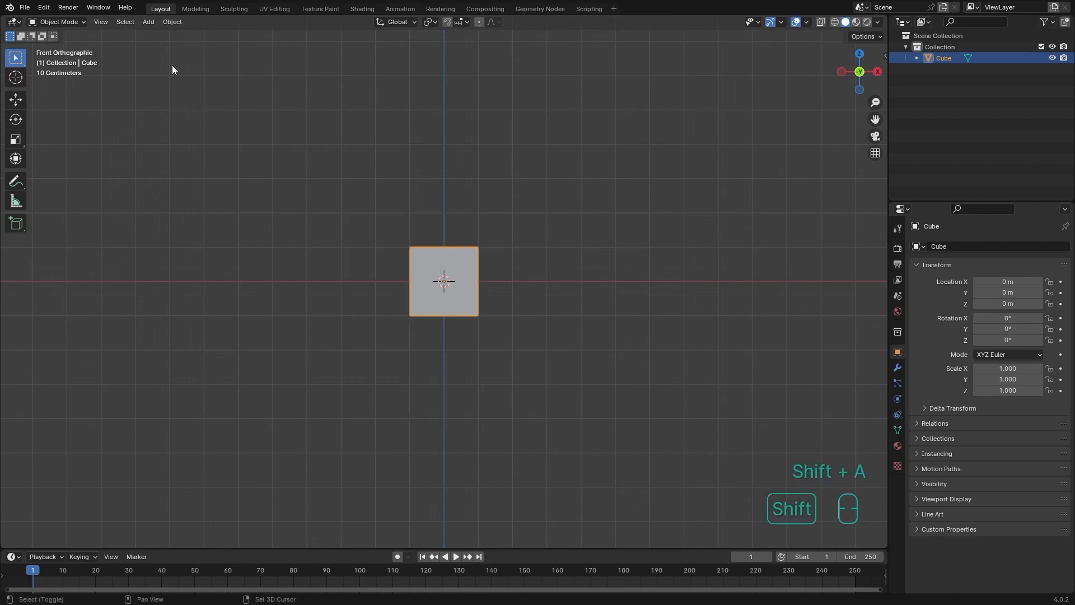
left_click(148, 22)
mouse_move(208, 157)
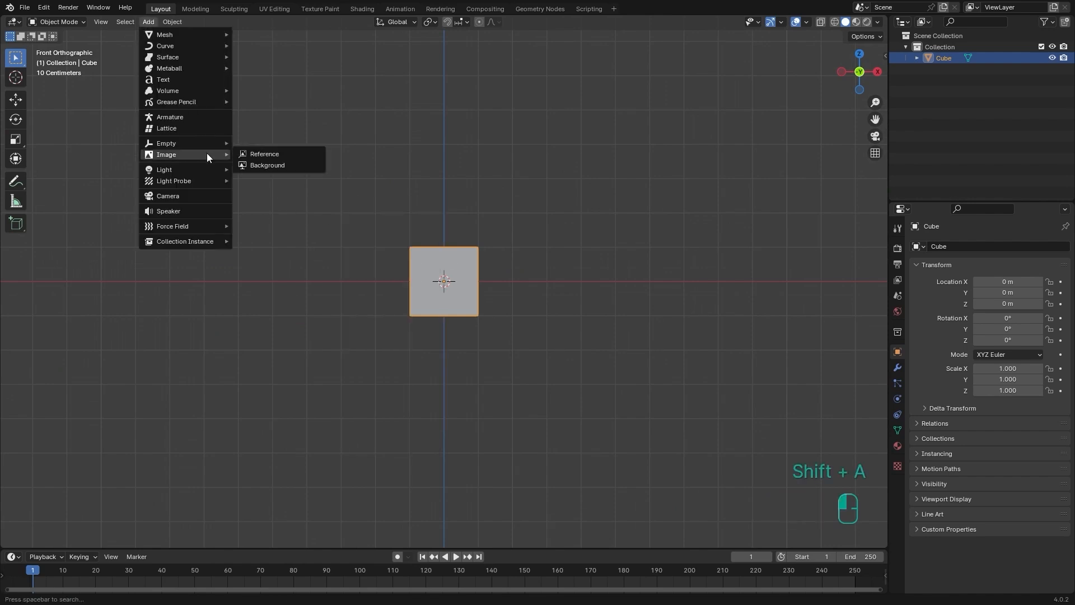
left_click(283, 155)
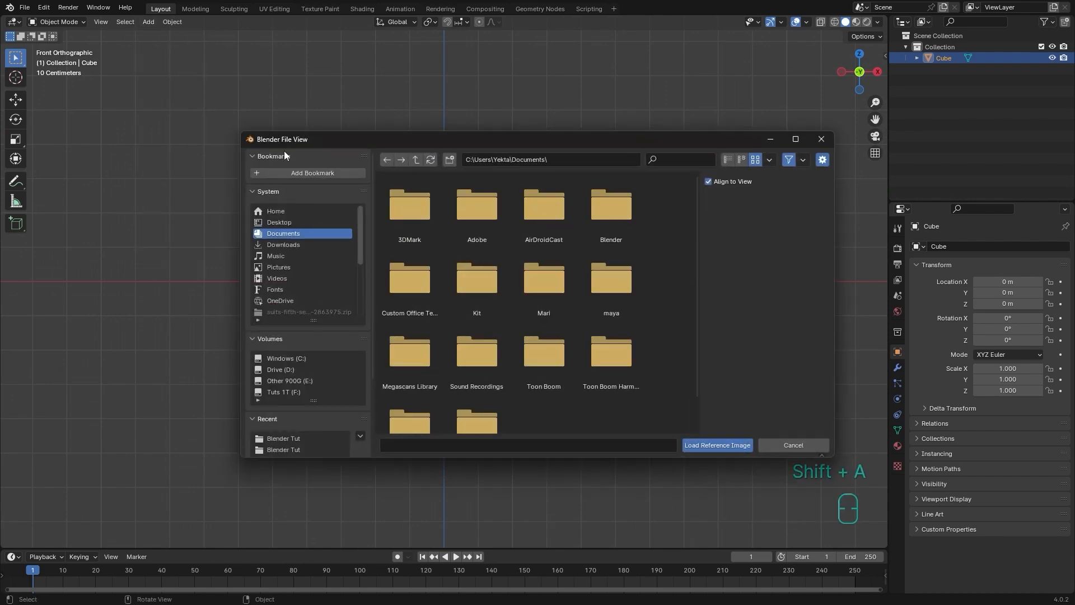
left_click(288, 440)
left_click(289, 449)
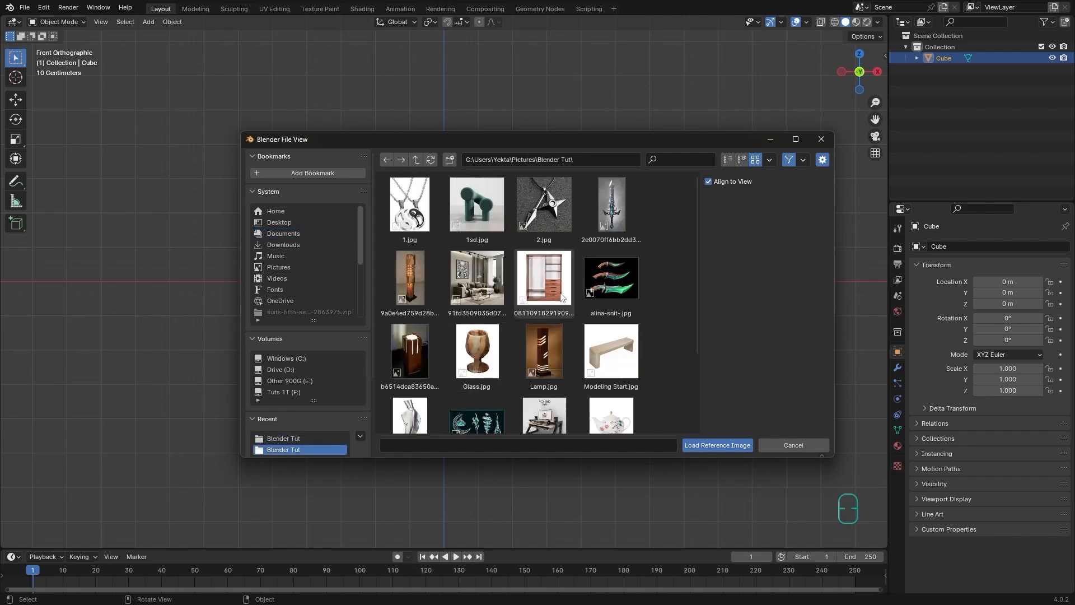
left_click(549, 344)
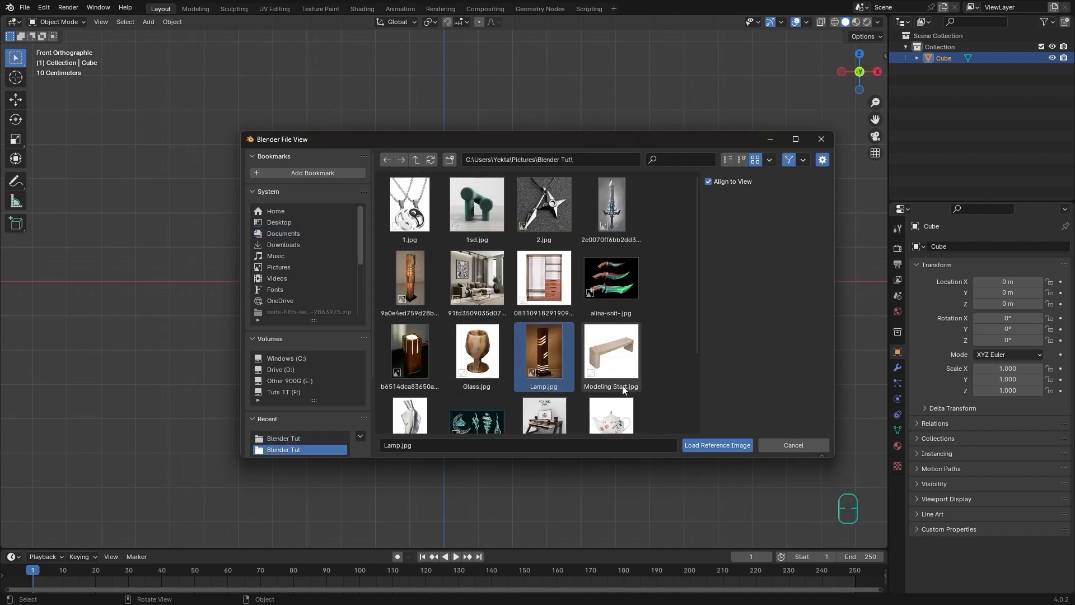
left_click(707, 443)
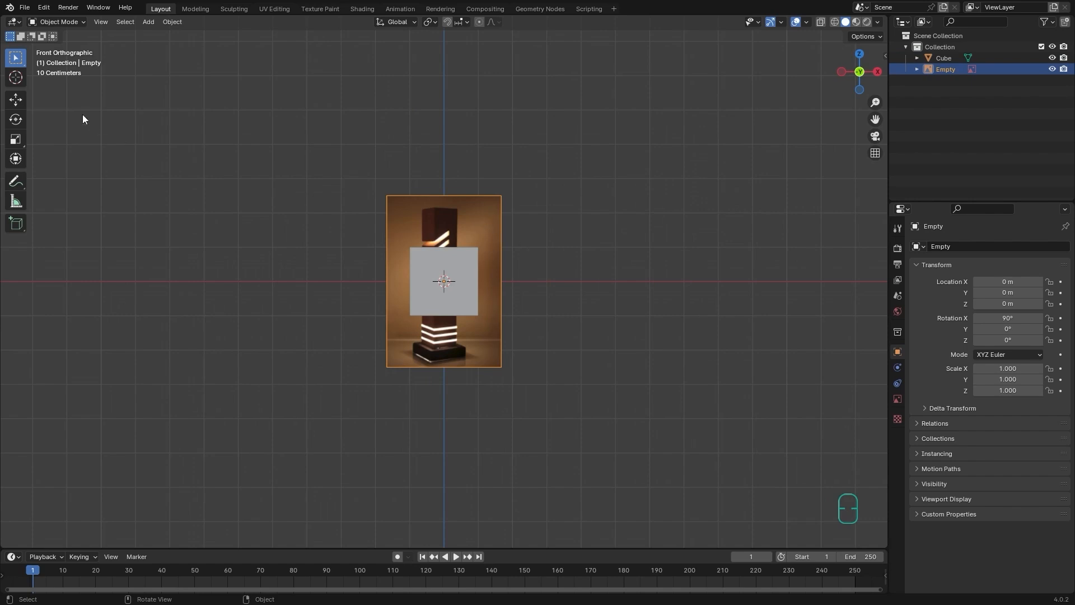
Step: Move the reference image up to about 2.07 m on Z and back behind the cube to about 3.33 m on Y
left_click(16, 99)
left_click_drag(449, 244, 449, 167)
middle_click_drag(517, 213, 459, 236)
key("g")
key("y")
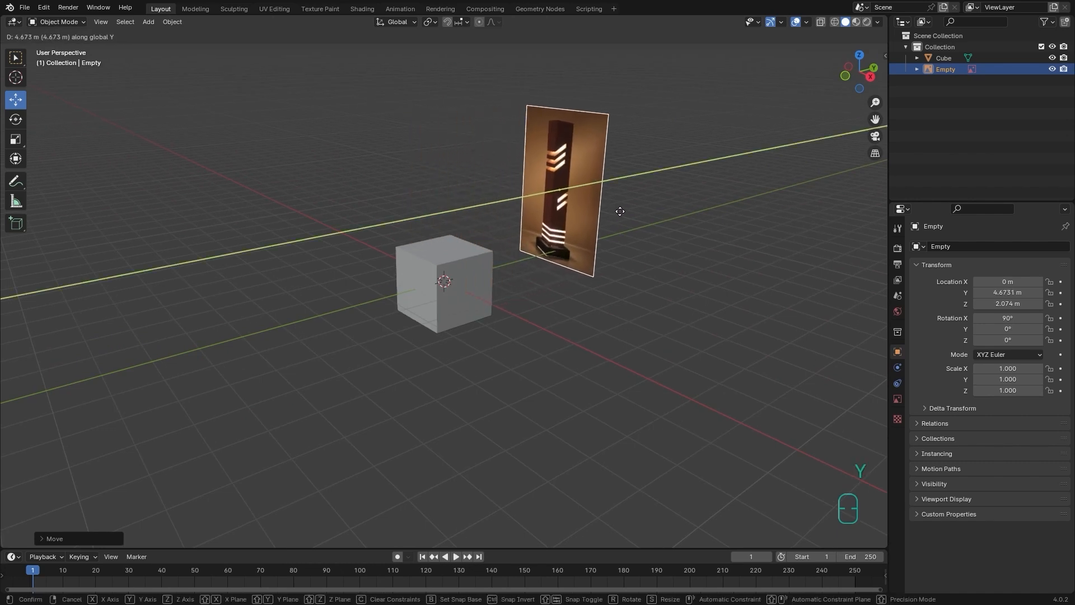
left_click(581, 219)
left_click_drag(587, 180, 560, 193)
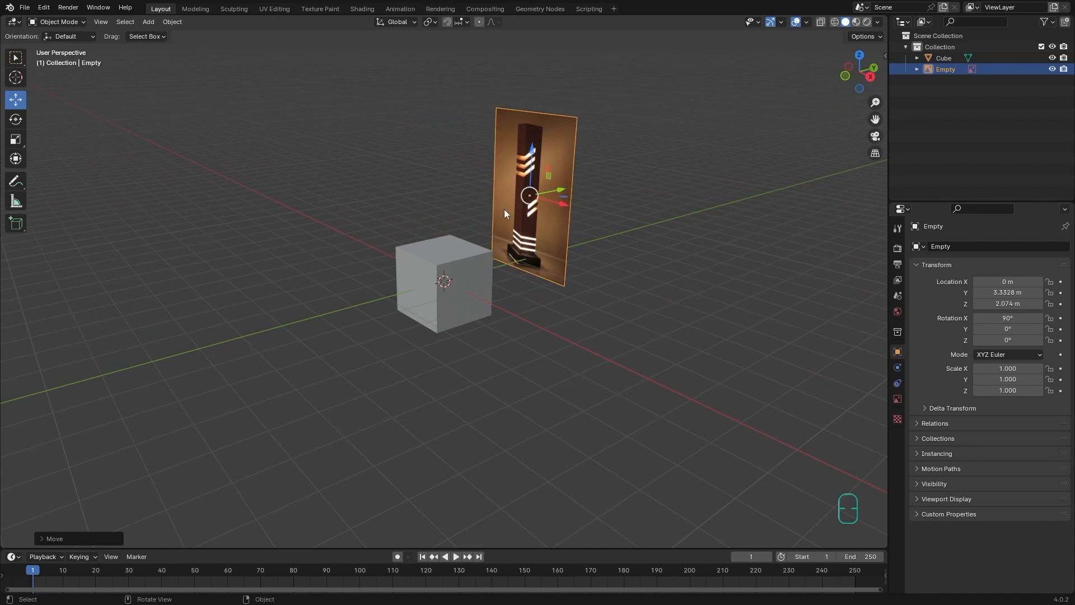
Step: Put the cube in Edit Mode in the front view with wireframe shading to compare it with the lamp's base
scroll(506, 212, "up", 4)
mouse_move(522, 228)
middle_mouse_down()
mouse_move(532, 219)
mouse_move(525, 244)
middle_mouse_up()
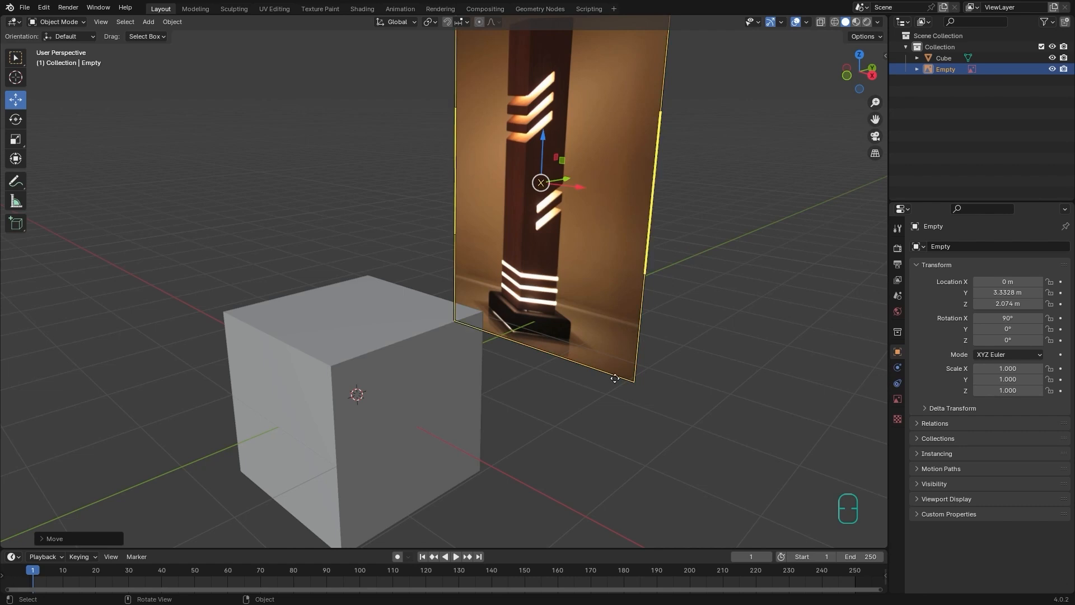
left_click(395, 359)
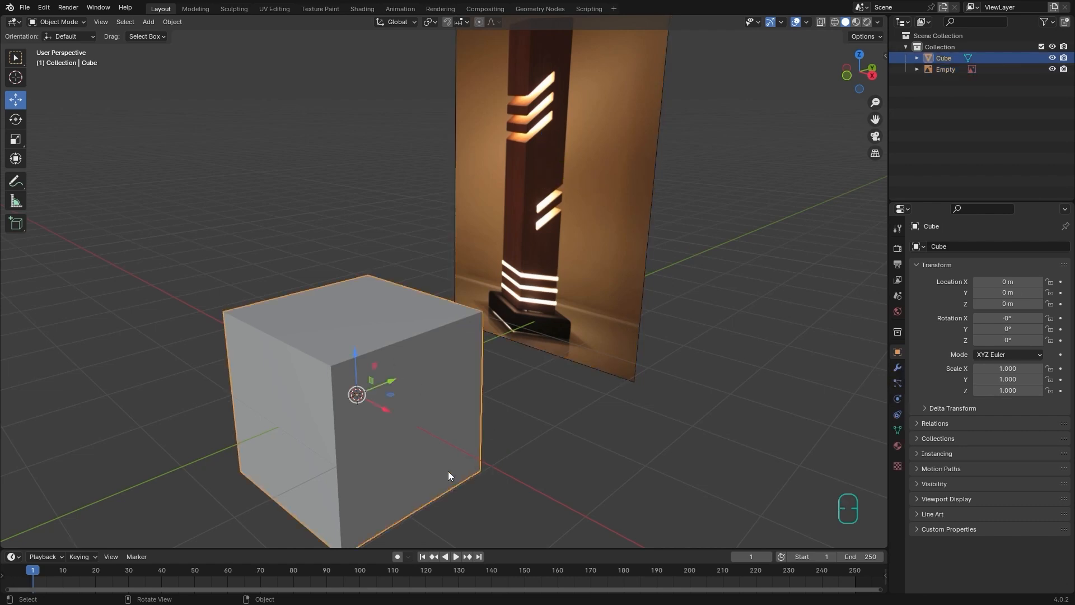
left_click(848, 80)
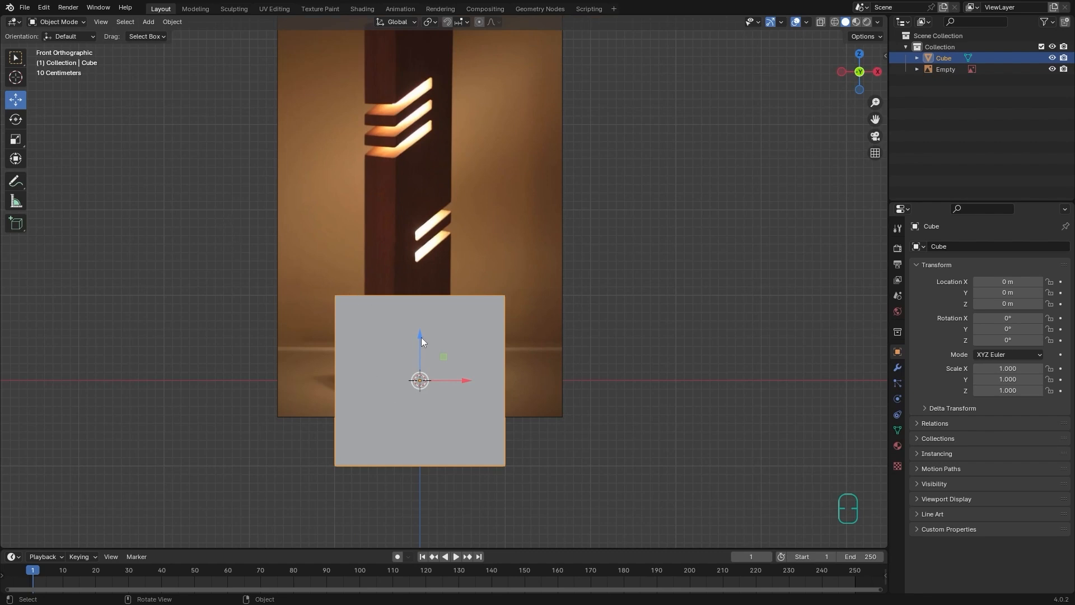
left_click(68, 22)
left_click(58, 47)
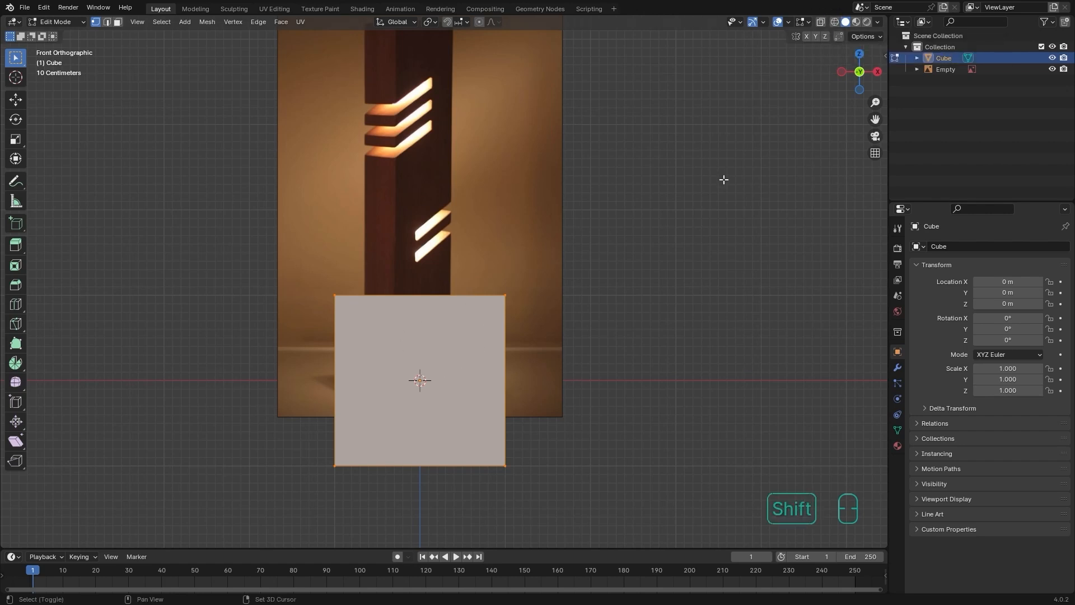
key("shift+z")
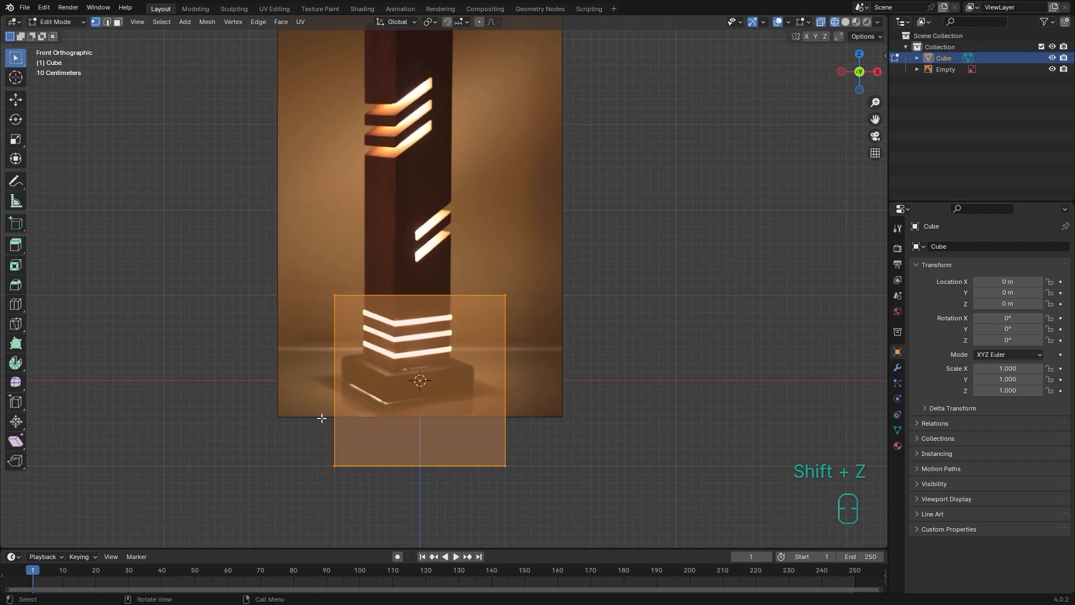
middle_click_drag(485, 348, 621, 331, "shift")
scroll(583, 336, "up", 2)
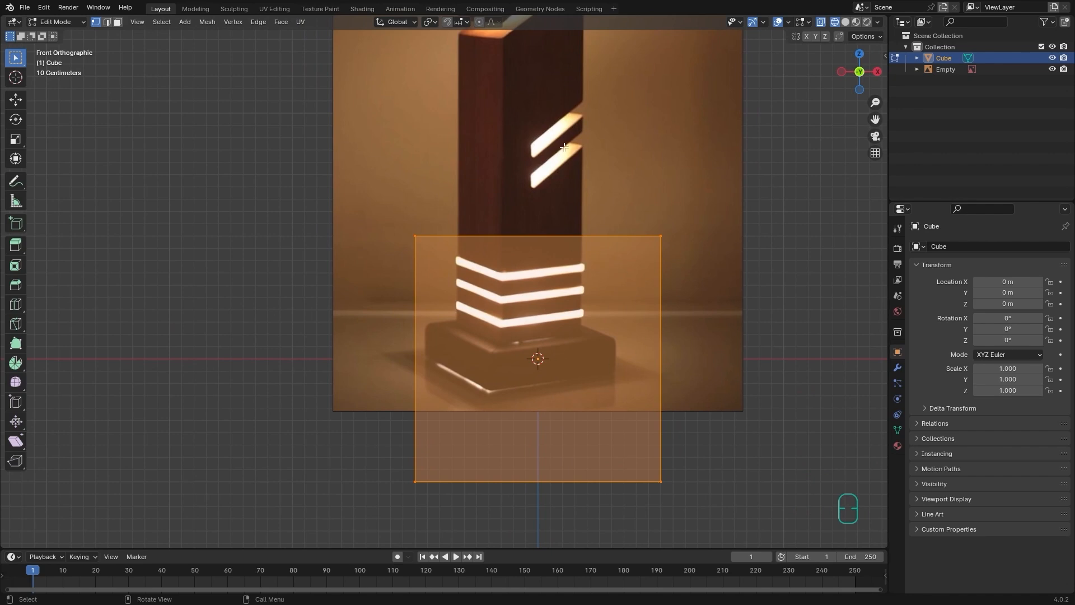
middle_click_drag(567, 153, 566, 179, "shift")
scroll(511, 185, "down", 2)
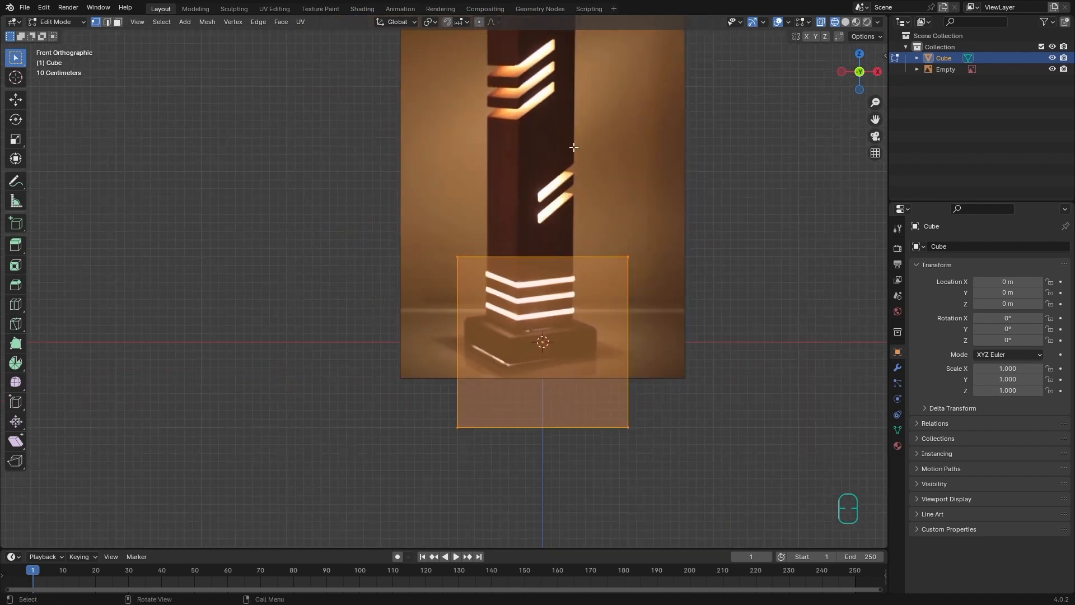
Step: Return to Object Mode and shift the reference image about 0.15 m along X to center the lamp's base on the cube
left_click(68, 21)
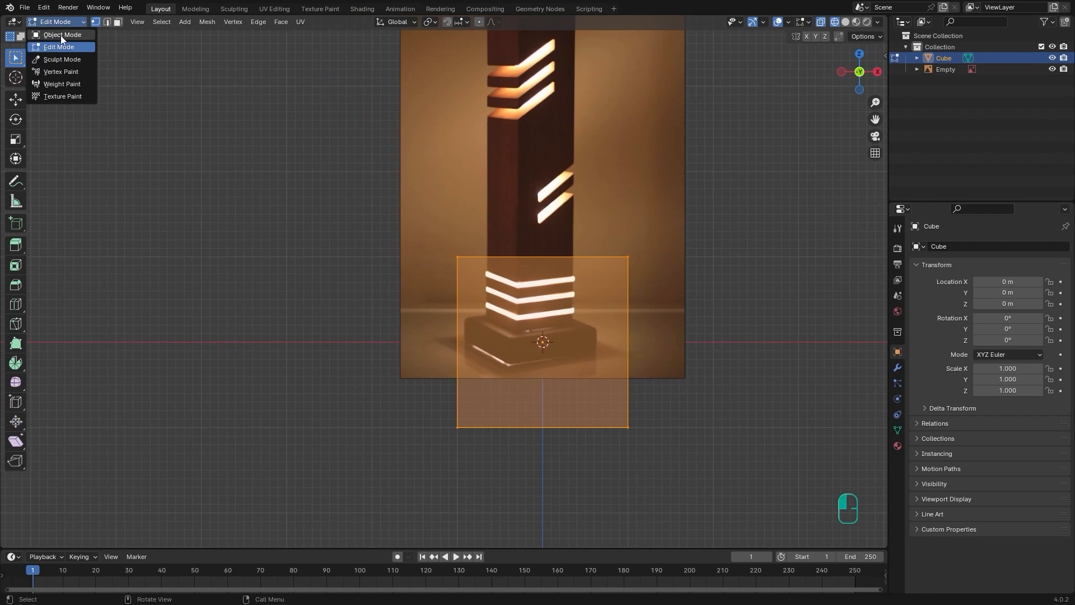
left_click(61, 35)
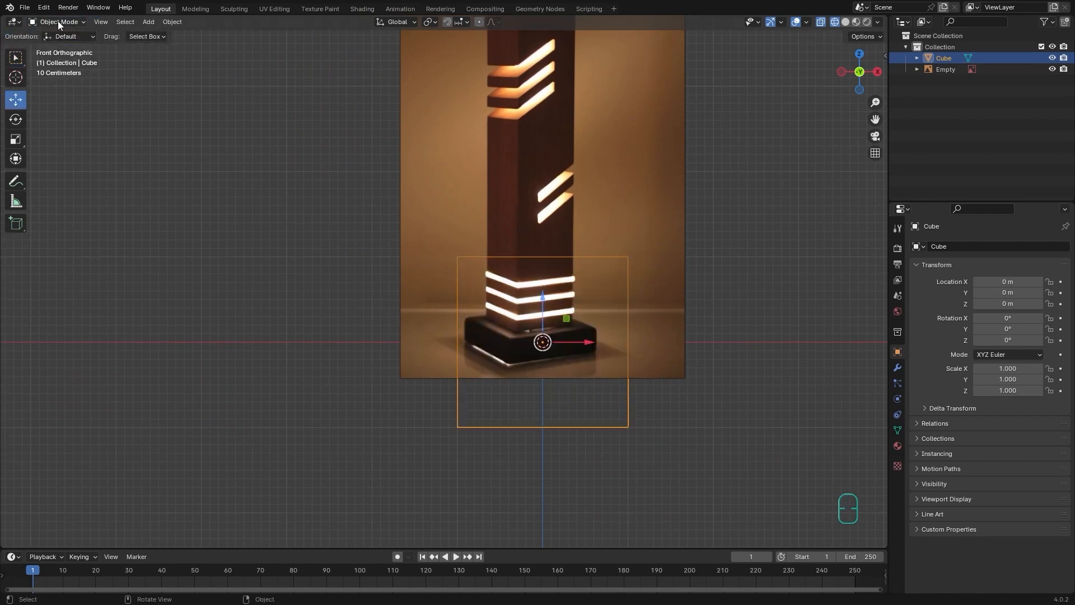
left_click(672, 122)
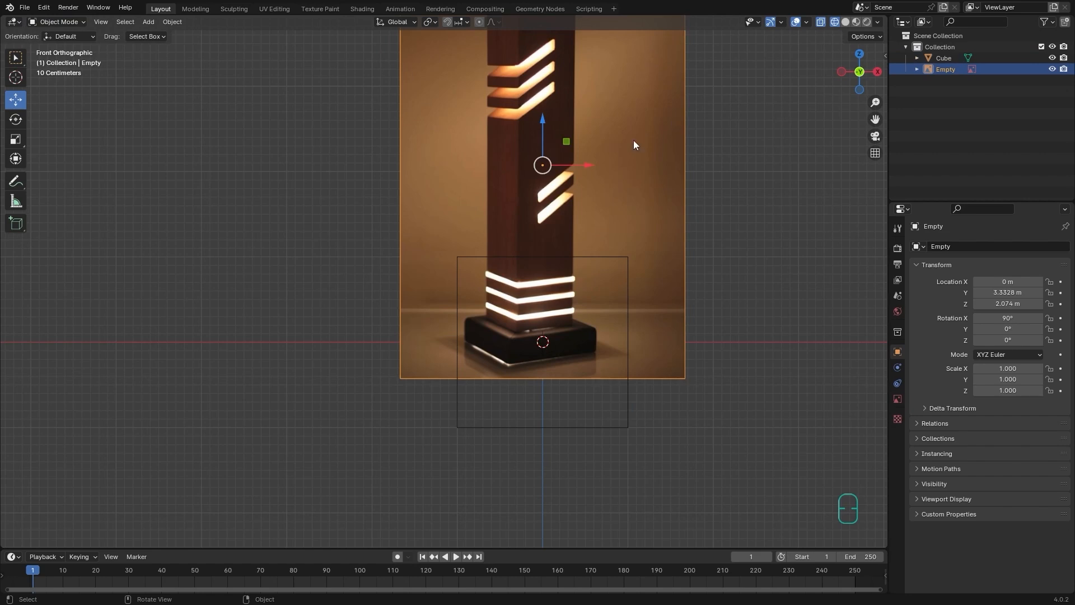
left_click_drag(576, 166, 593, 165)
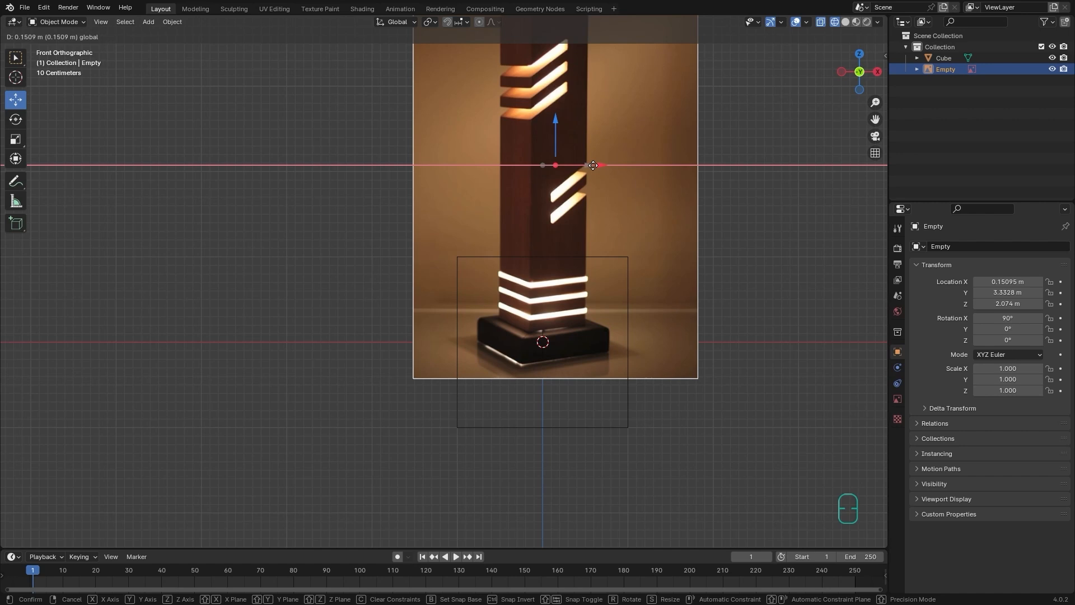
left_click_drag(593, 165, 593, 167)
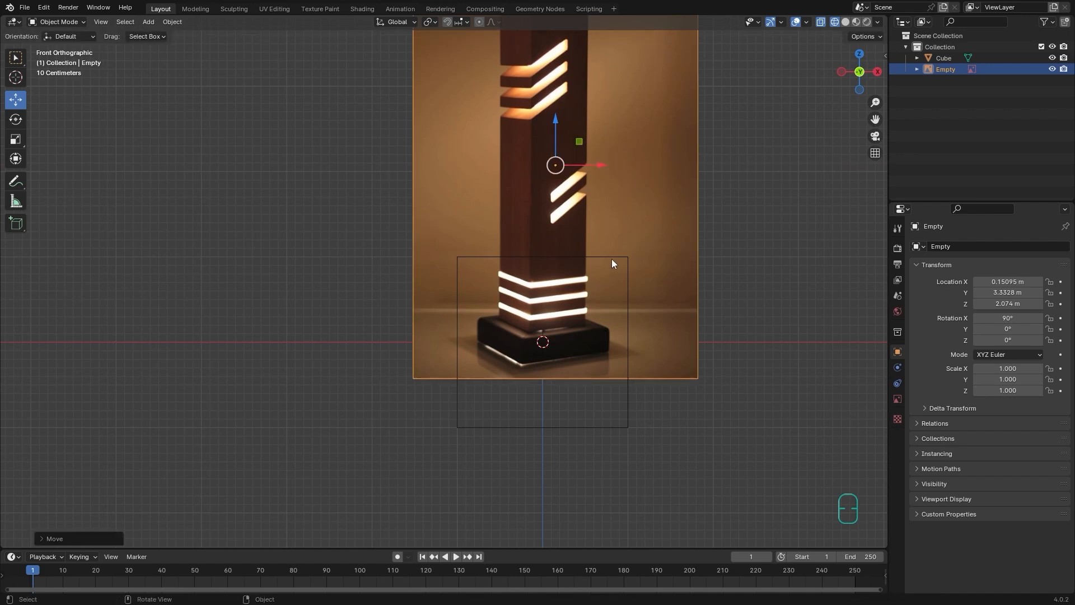
Step: Put the cube back in Edit Mode and activate the Scale tool
left_click(628, 413)
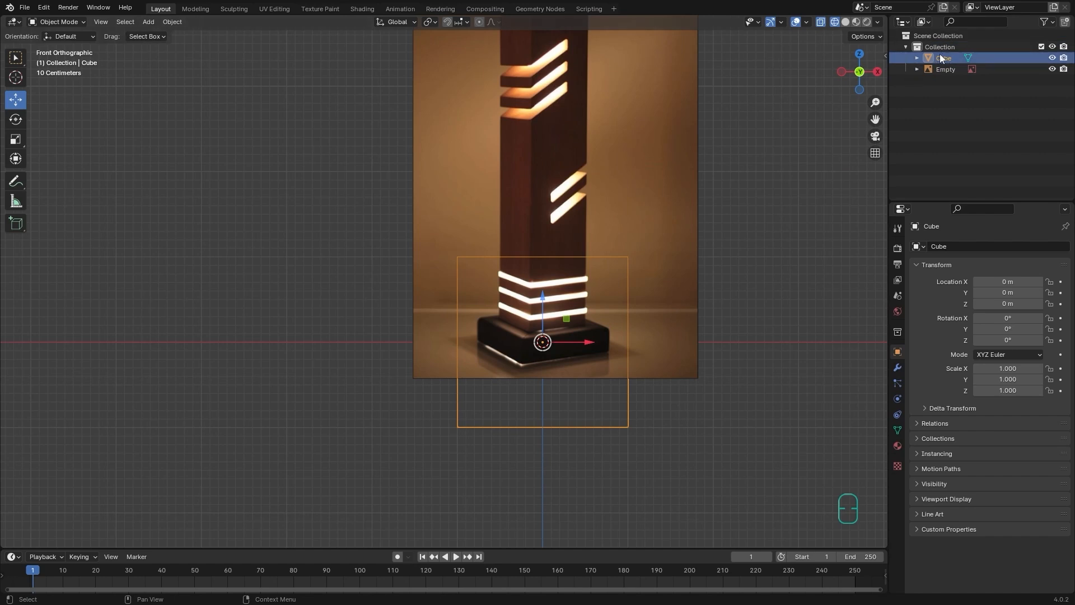
left_click(71, 22)
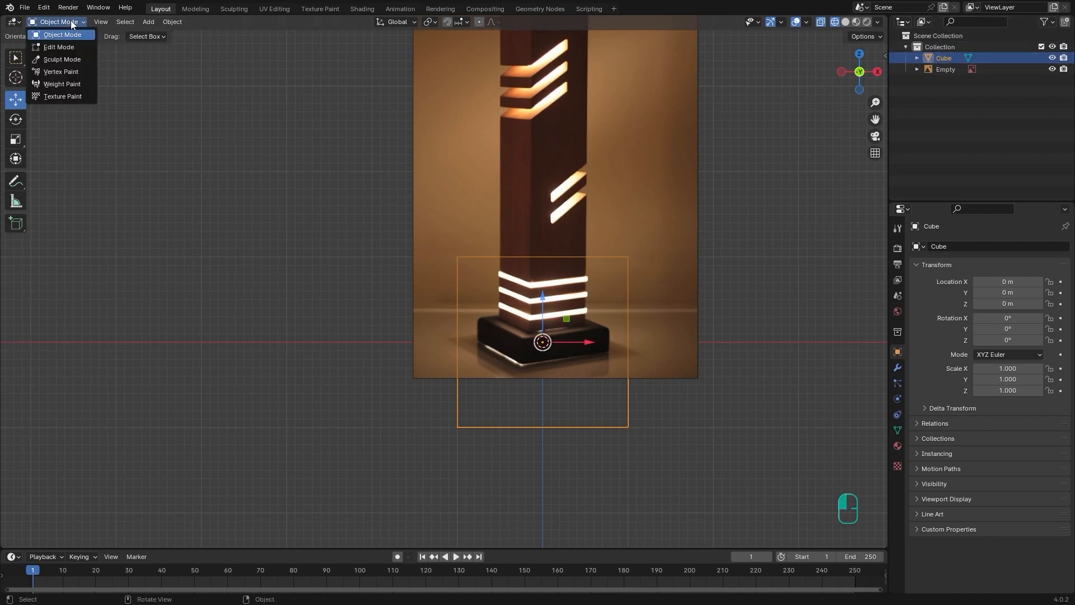
left_click(54, 48)
scroll(685, 265, "up", 1)
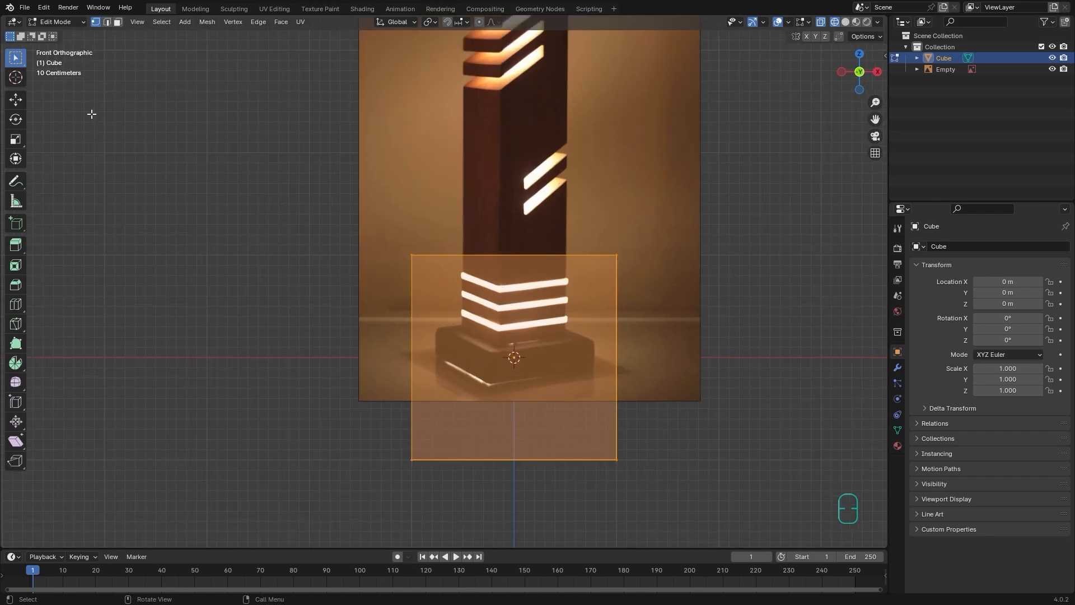
left_click(16, 140)
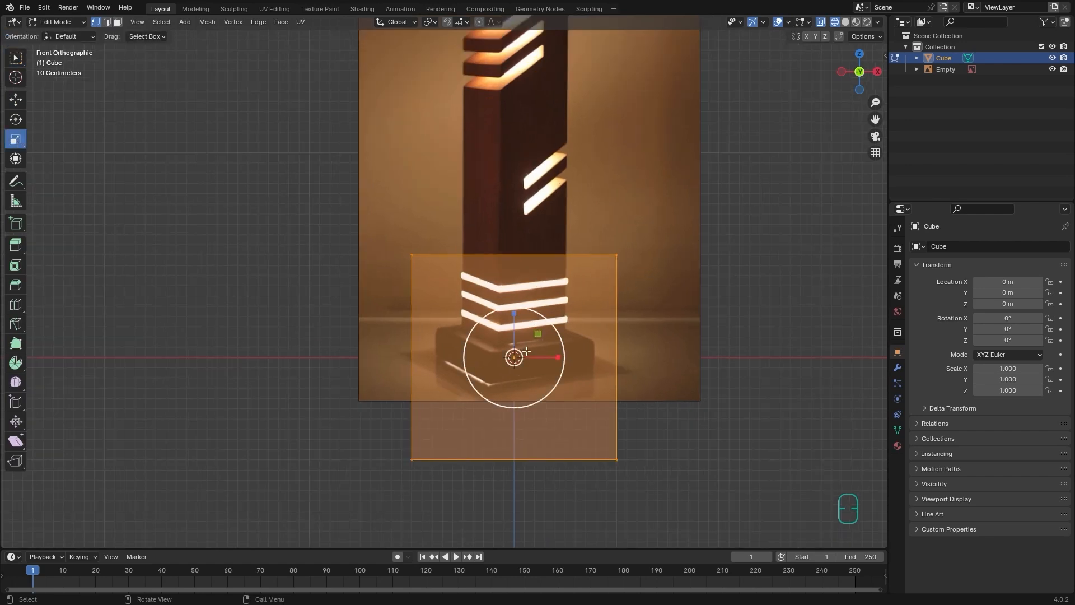
Step: Try scaling the whole cube down uniformly toward the width of the lamp's base
left_click_drag(531, 350, 533, 337)
middle_click_drag(717, 312, 674, 372)
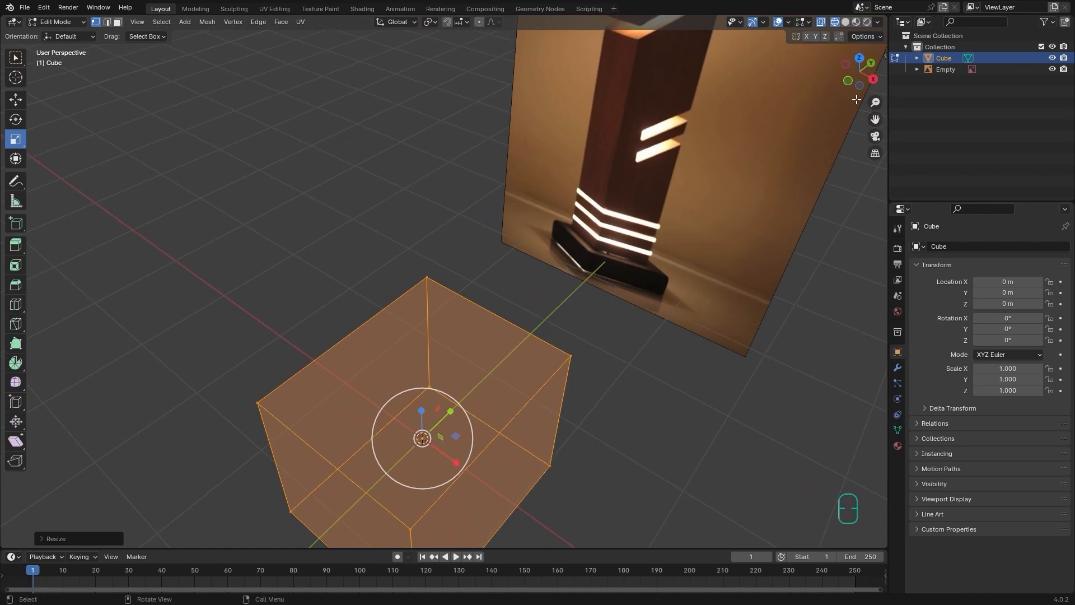
left_click(848, 81)
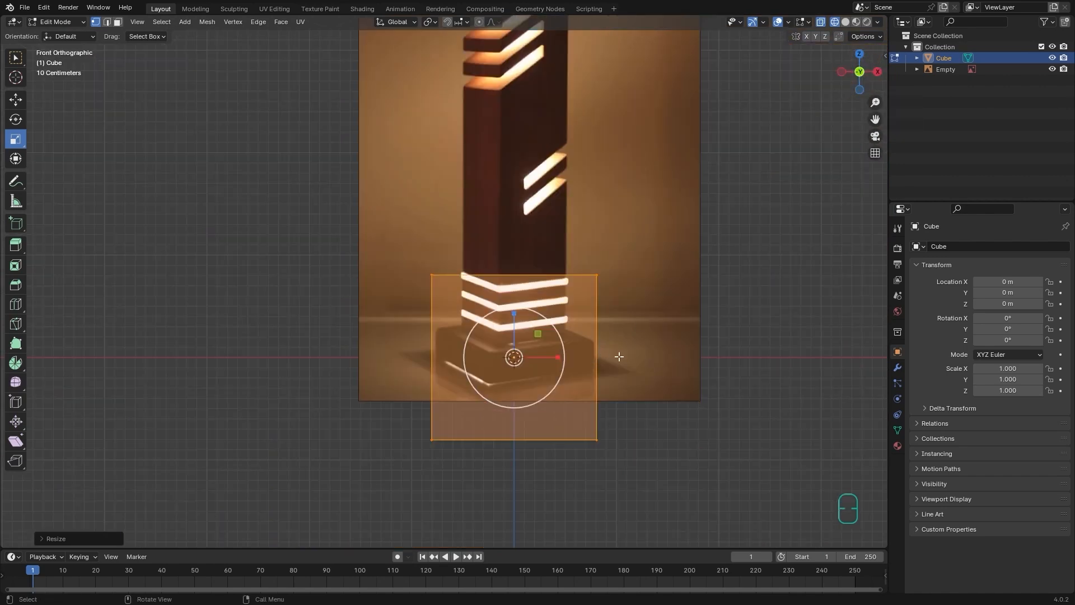
key("ctrl+z")
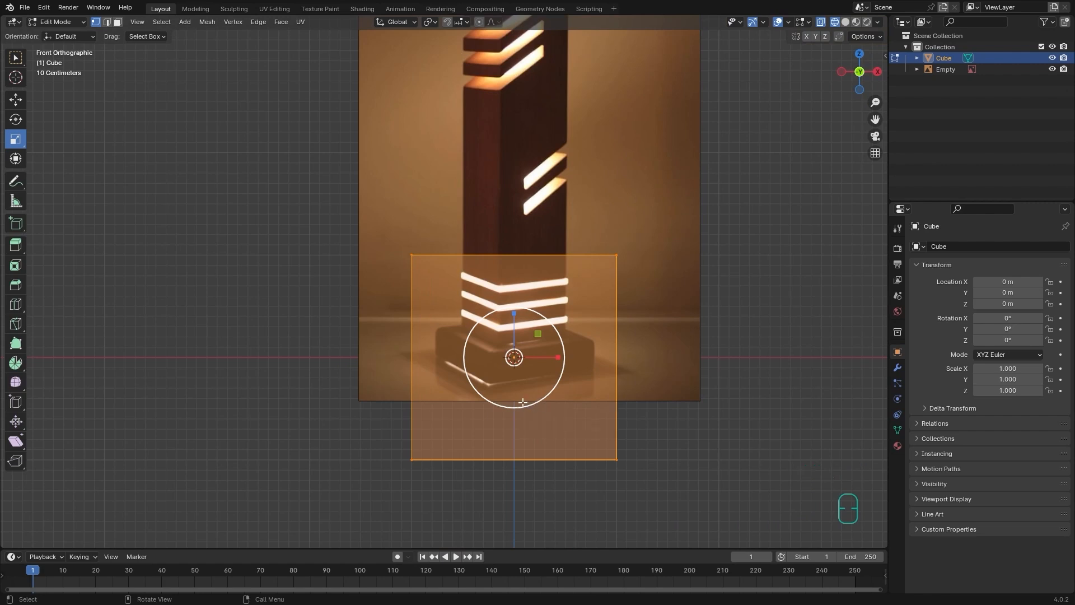
Step: Scale the whole cube down uniformly until it is slightly narrower than the lamp's base in the front view
left_click_drag(520, 407, 516, 390)
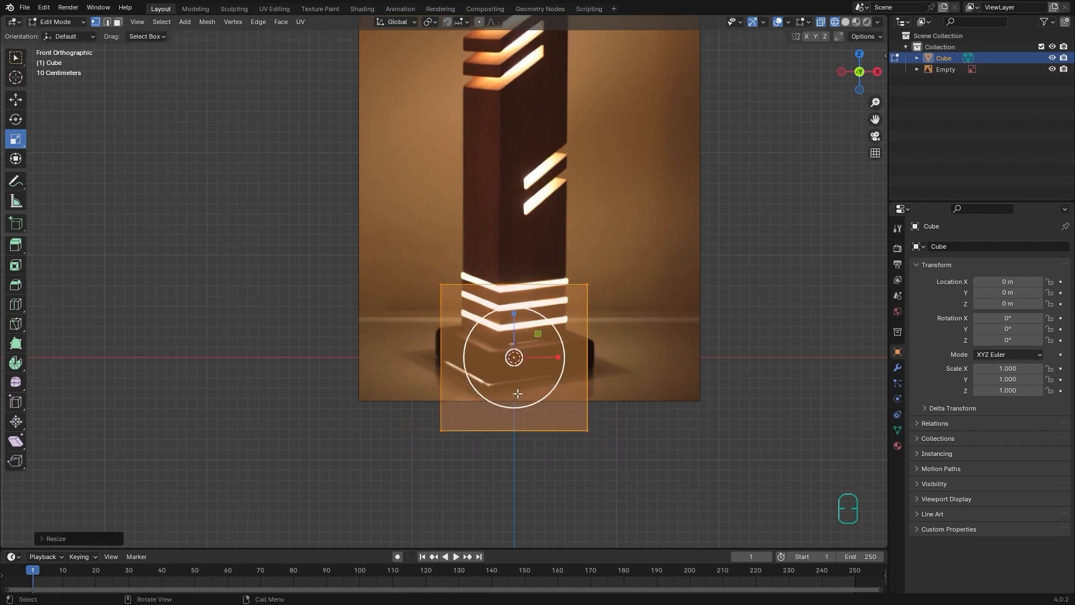
middle_click_drag(653, 331, 615, 334)
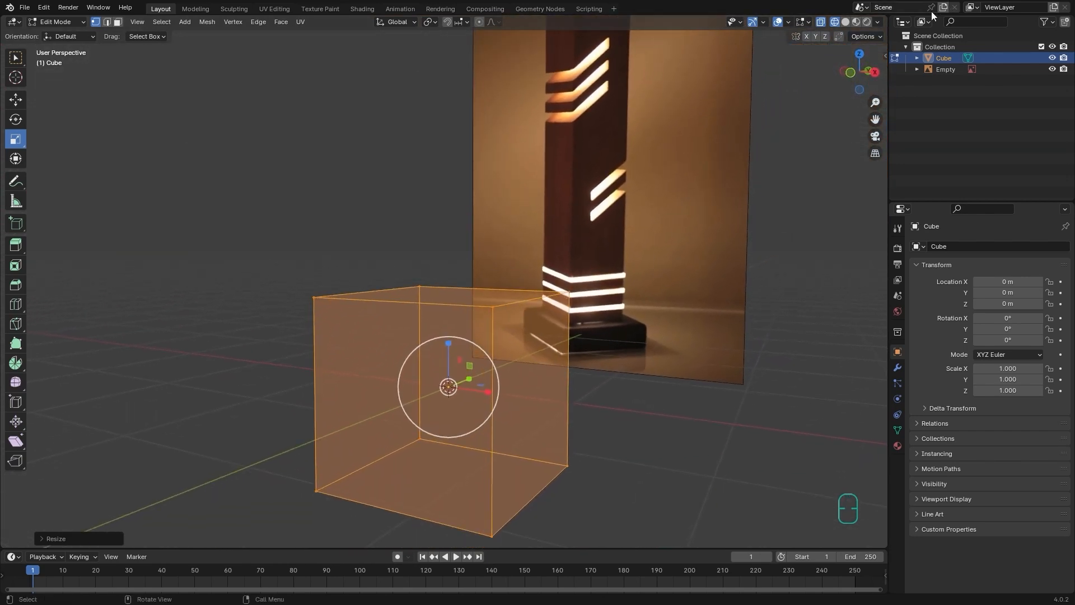
left_click(850, 73)
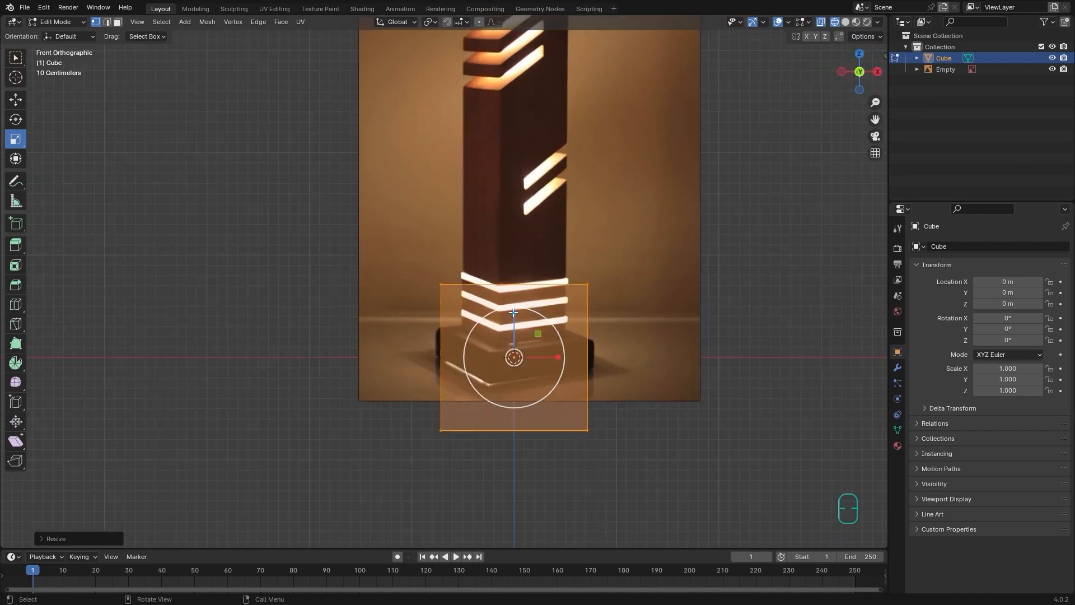
Step: Flatten the cube along Z into a low slab matching the height of the lamp's base
left_click_drag(514, 314, 504, 342)
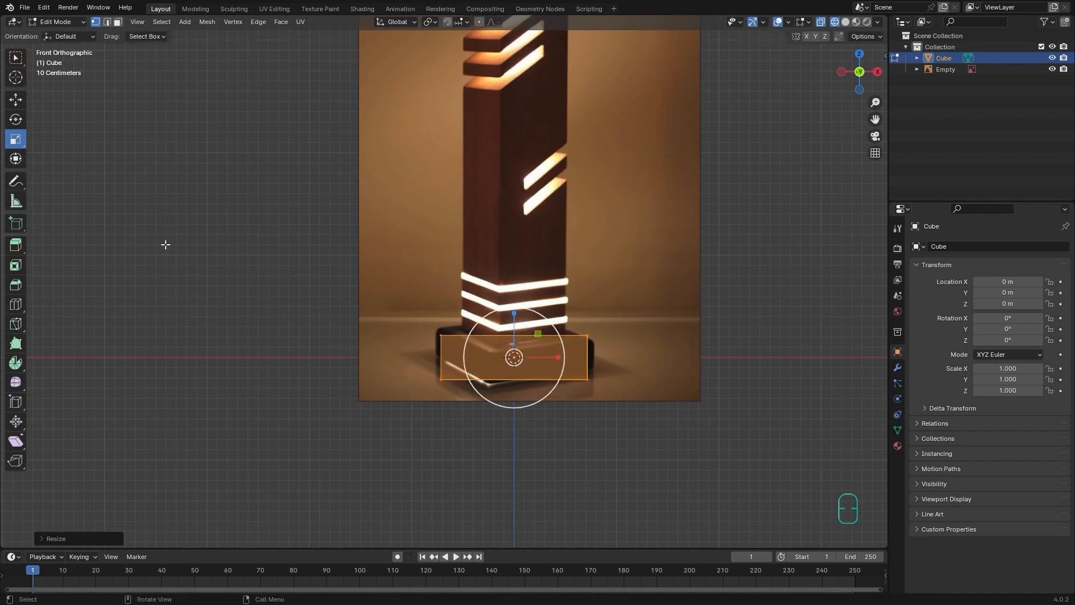
left_click_drag(510, 315, 514, 323)
mouse_move(631, 358)
middle_mouse_down()
mouse_move(662, 346)
mouse_move(612, 360)
middle_mouse_up()
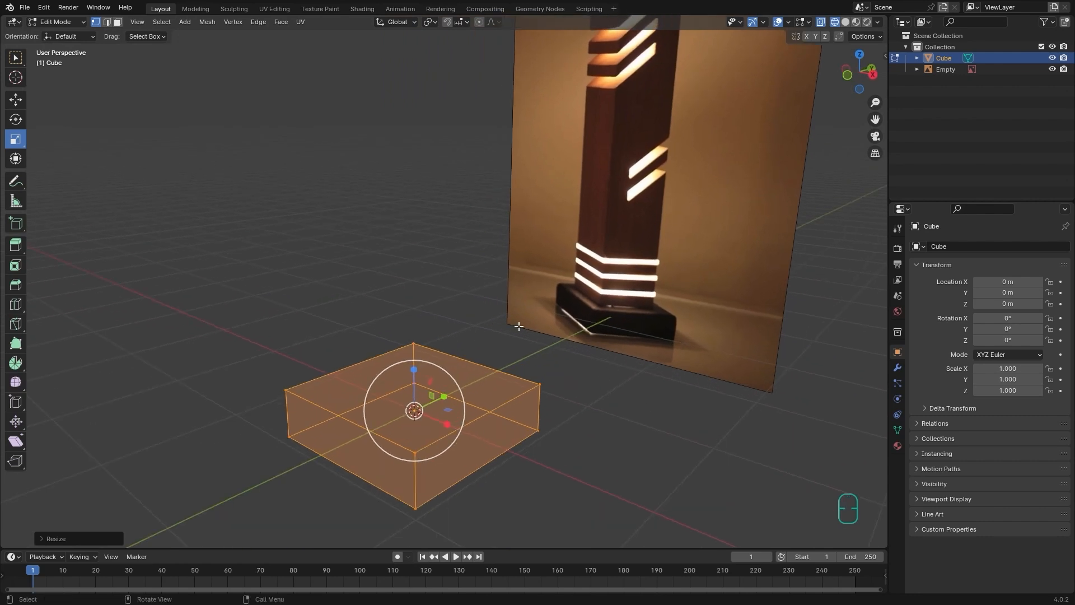
Step: Annotate the edges where the lamp's column meets the base in the reference image, and erase the strokes
middle_click_drag(547, 355, 559, 322, "shift")
scroll(535, 360, "up", 1)
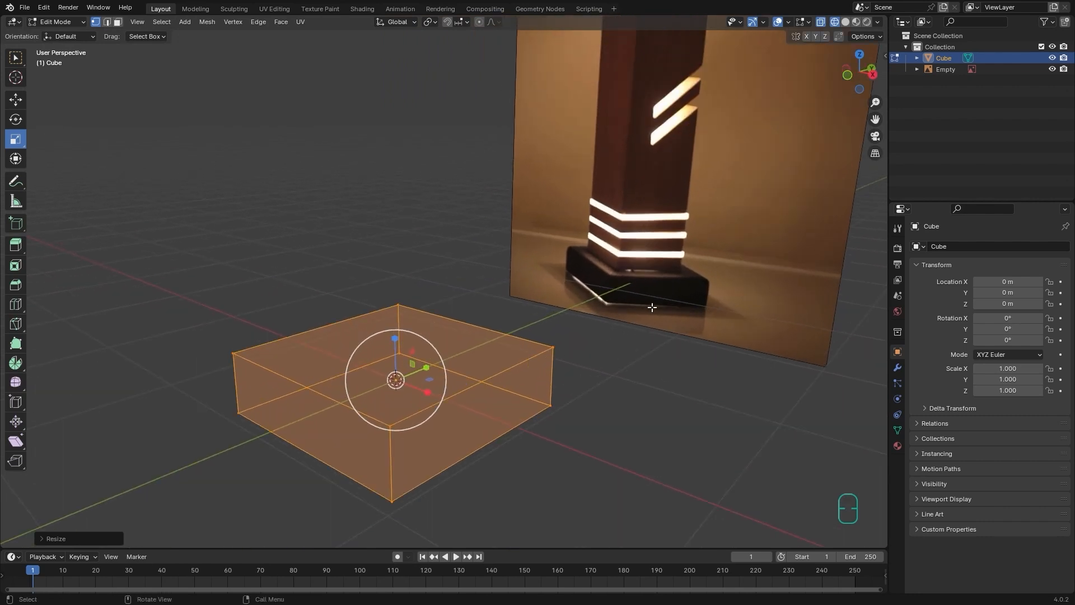
middle_click_drag(623, 327, 601, 307, "shift")
scroll(574, 315, "up", 3)
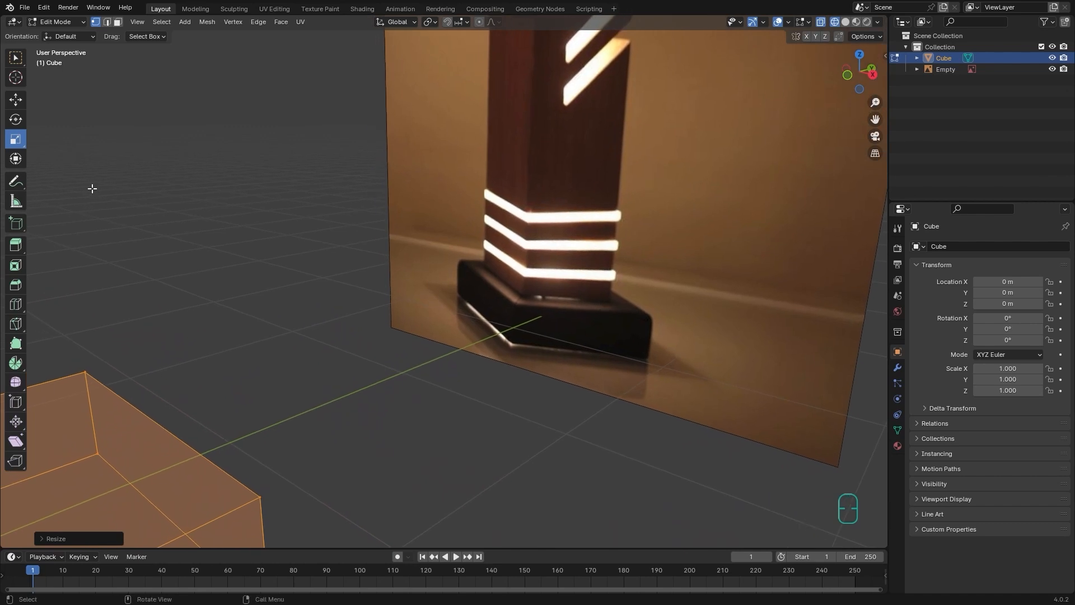
left_click(16, 181)
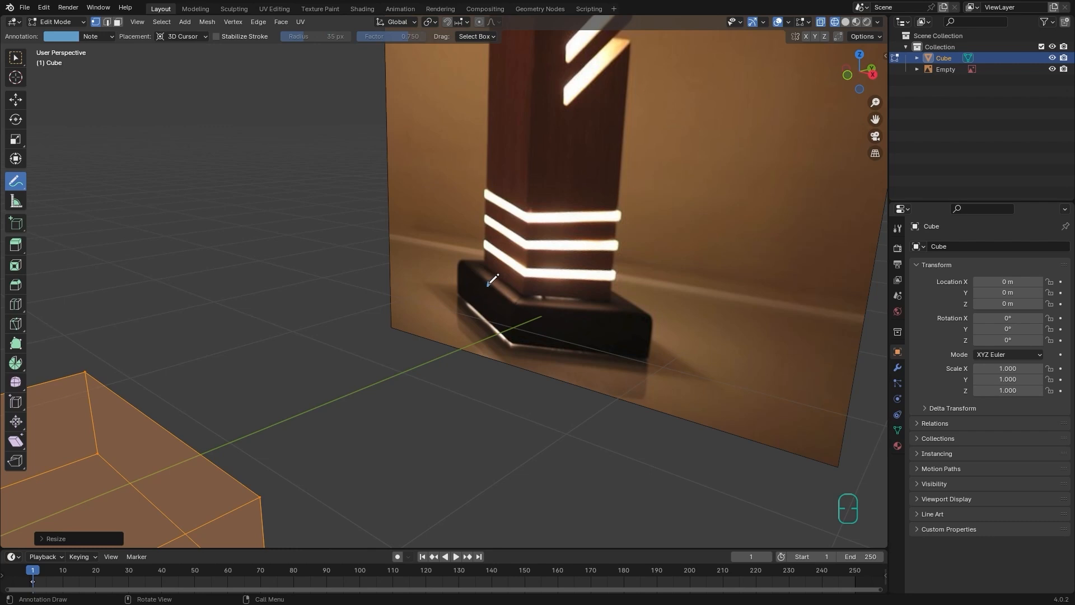
mouse_move(487, 260)
left_mouse_down()
mouse_move(518, 289)
mouse_move(503, 275)
left_mouse_up()
left_click_drag(508, 287, 521, 291)
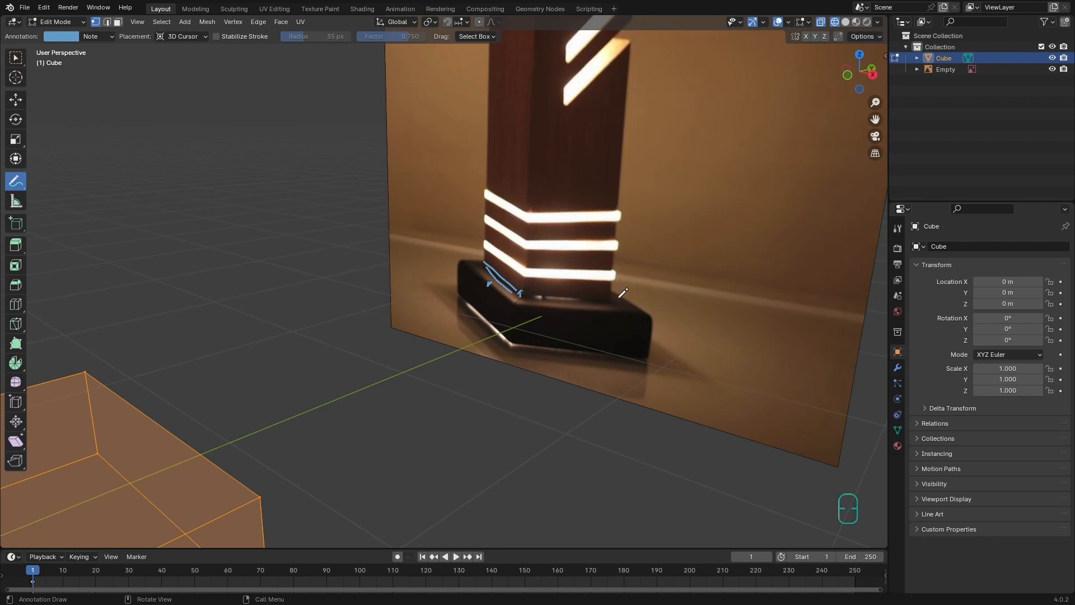
left_click_drag(613, 300, 518, 297)
mouse_move(485, 262)
left_mouse_down()
mouse_move(563, 265)
mouse_move(612, 301)
mouse_move(497, 261)
mouse_move(539, 255)
left_mouse_up()
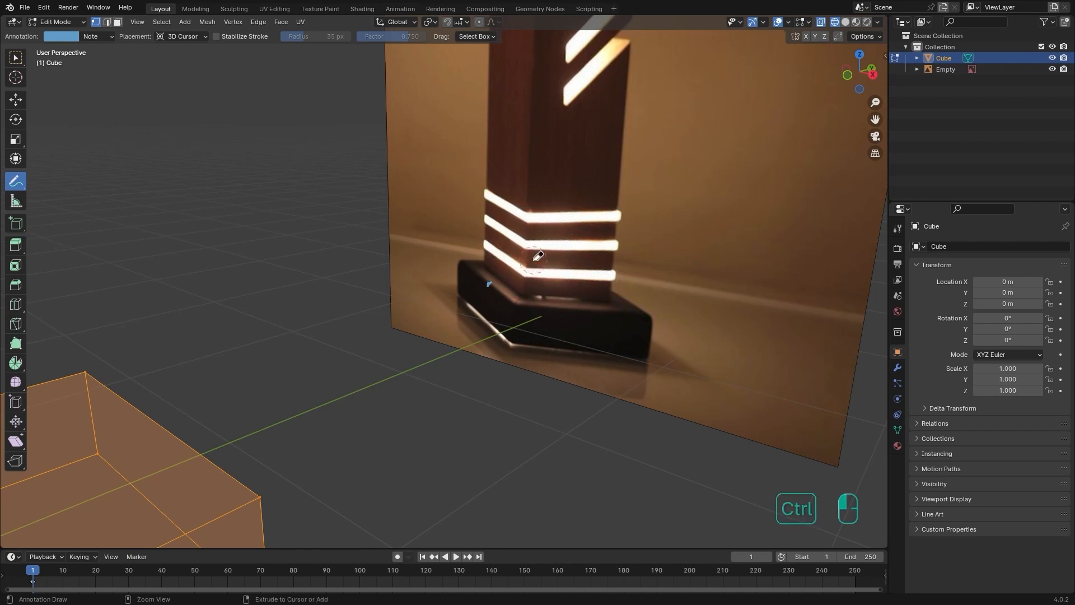
Step: Switch back to the Select Box tool and reselect all of the slab's geometry
middle_click_drag(537, 283, 582, 263, "shift")
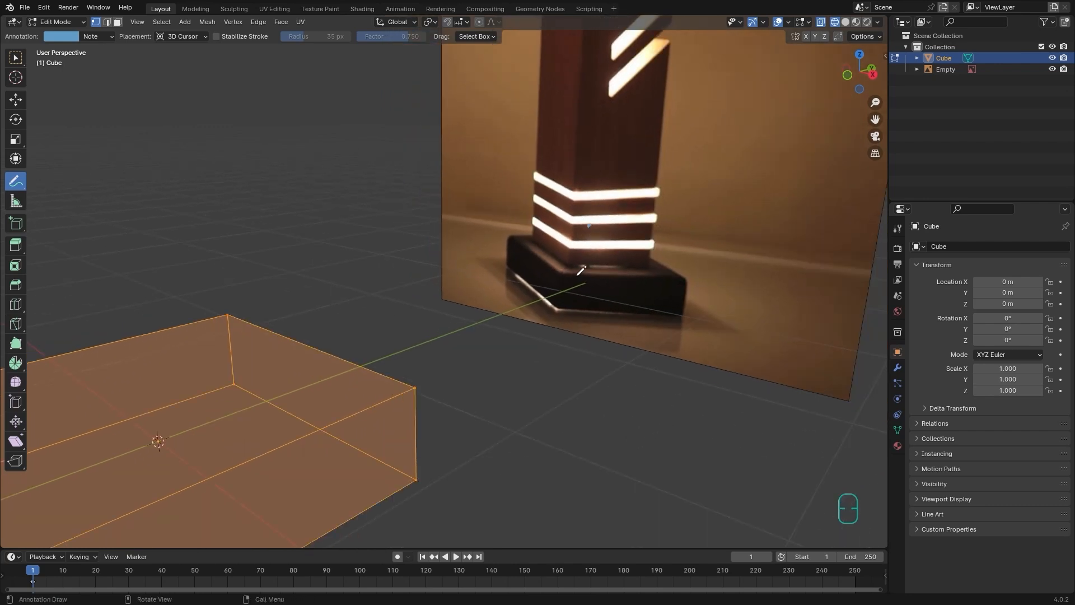
scroll(507, 272, "down", 5)
middle_click_drag(501, 284, 526, 294, "shift")
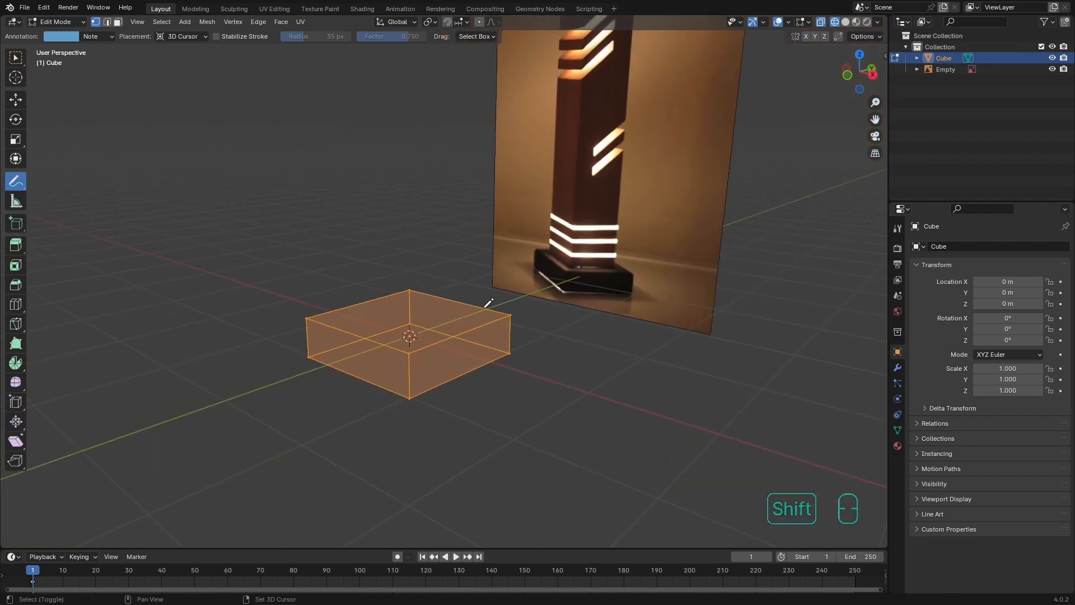
middle_click_drag(444, 309, 455, 322)
scroll(429, 352, "up", 1)
scroll(427, 356, "up", 1)
middle_click_drag(549, 284, 542, 278)
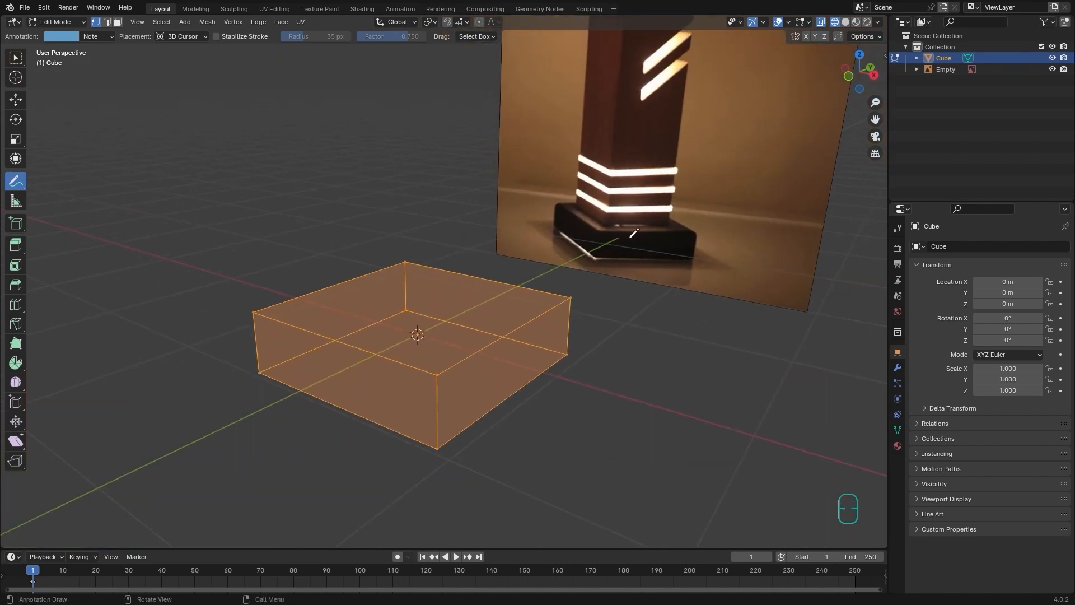
left_click(9, 56)
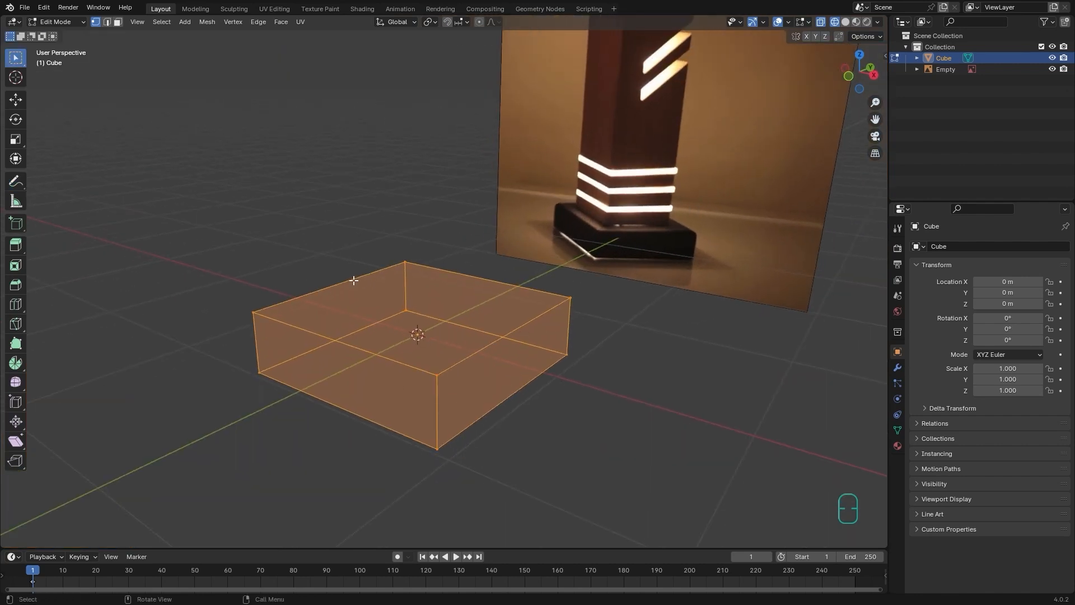
left_click(414, 205)
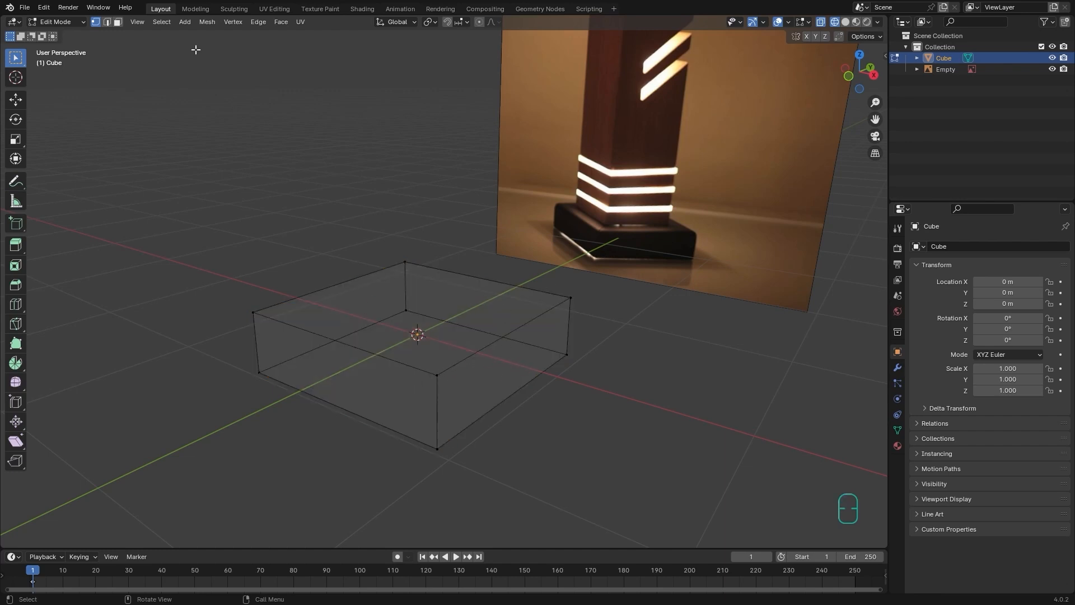
left_click(161, 21)
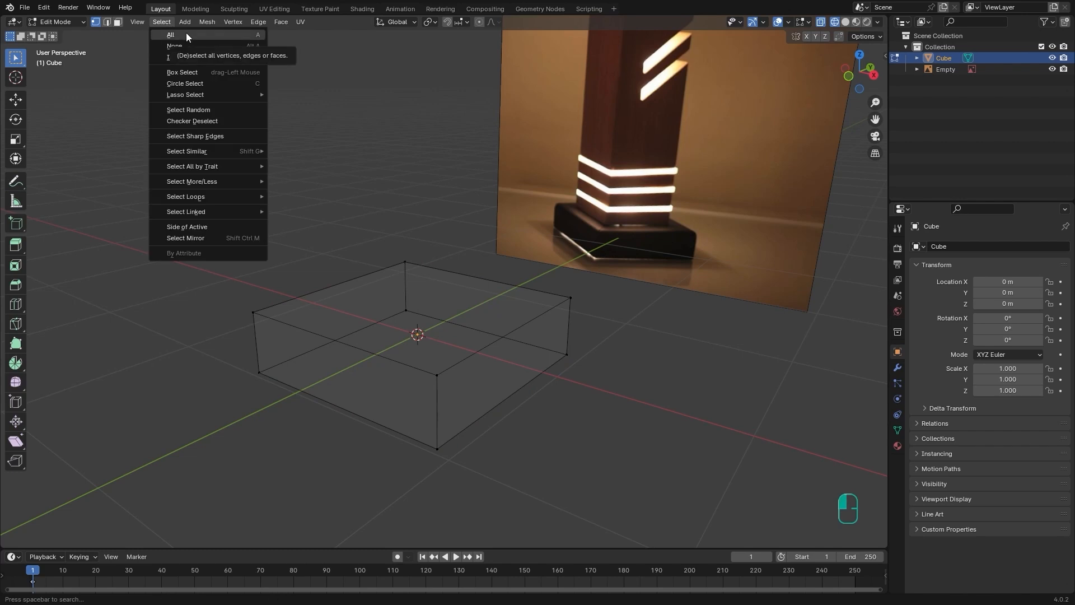
left_click(186, 34)
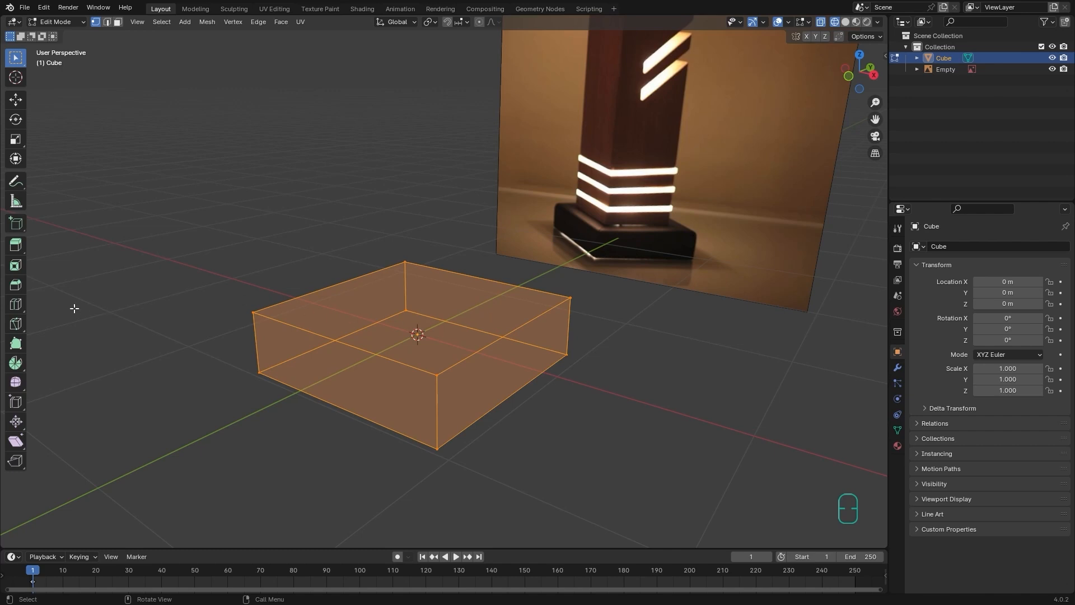
Step: Bevel all edges of the slab with a width of about 0.032 m and 2 segments
left_click(15, 285)
left_click_drag(413, 281, 418, 269)
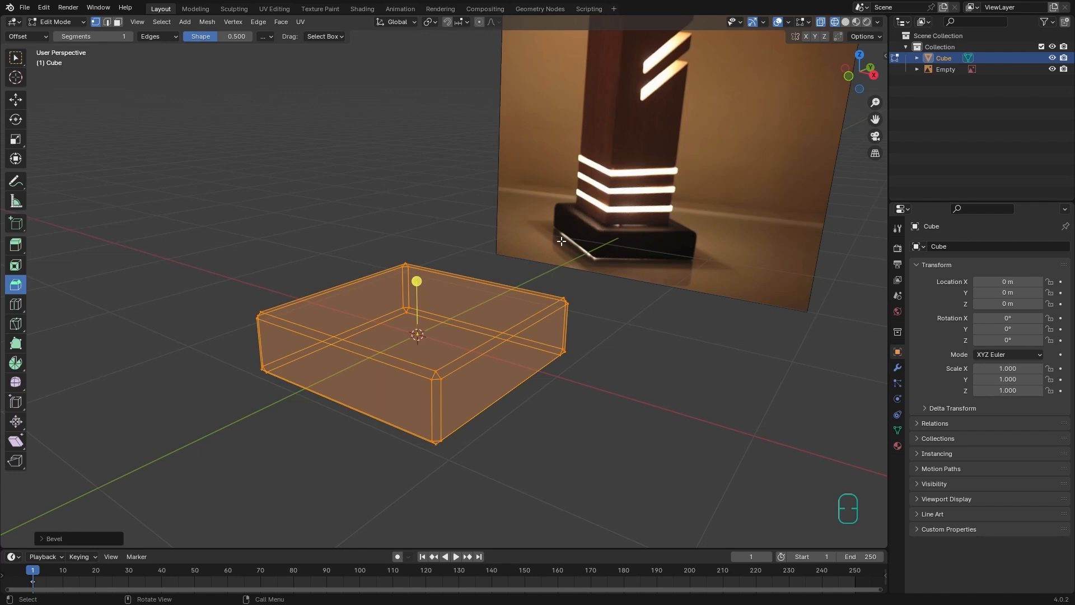
left_click(55, 538)
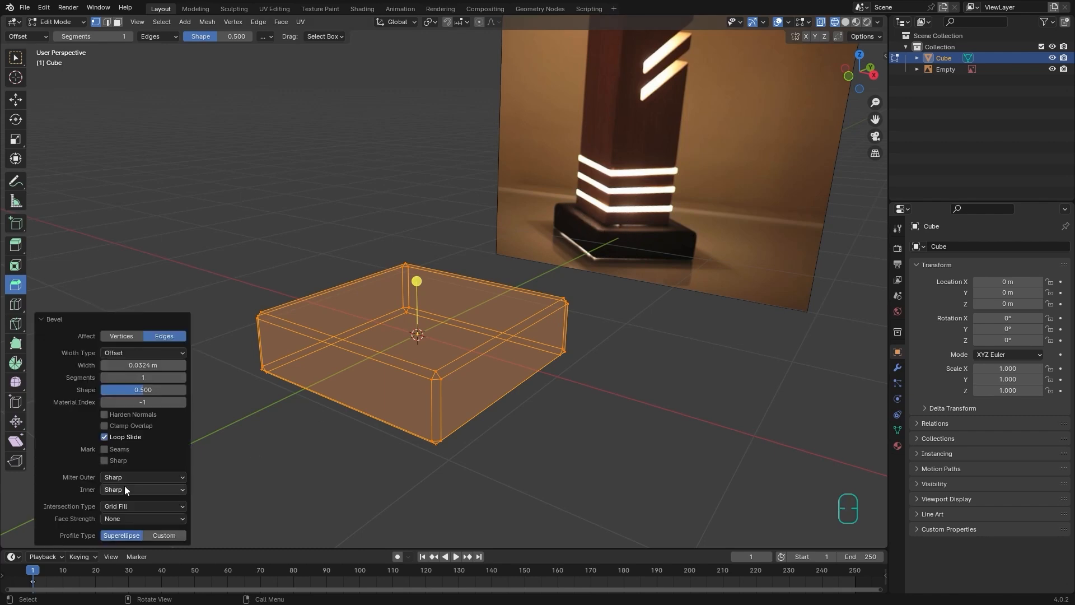
left_click(182, 377)
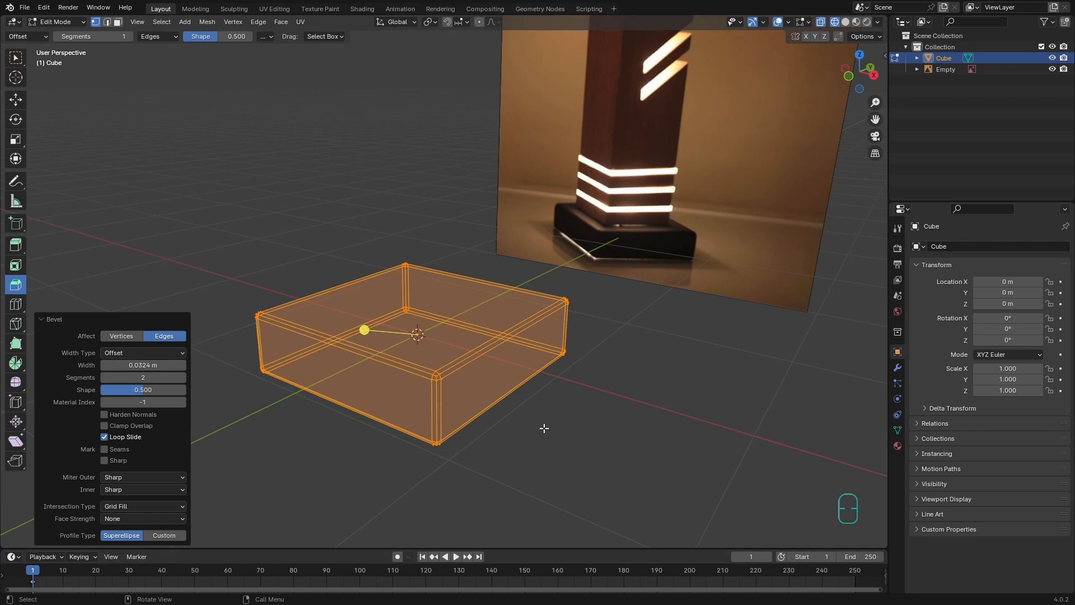
Step: Deselect the slab's geometry and switch the viewport to solid shading
left_click(526, 422)
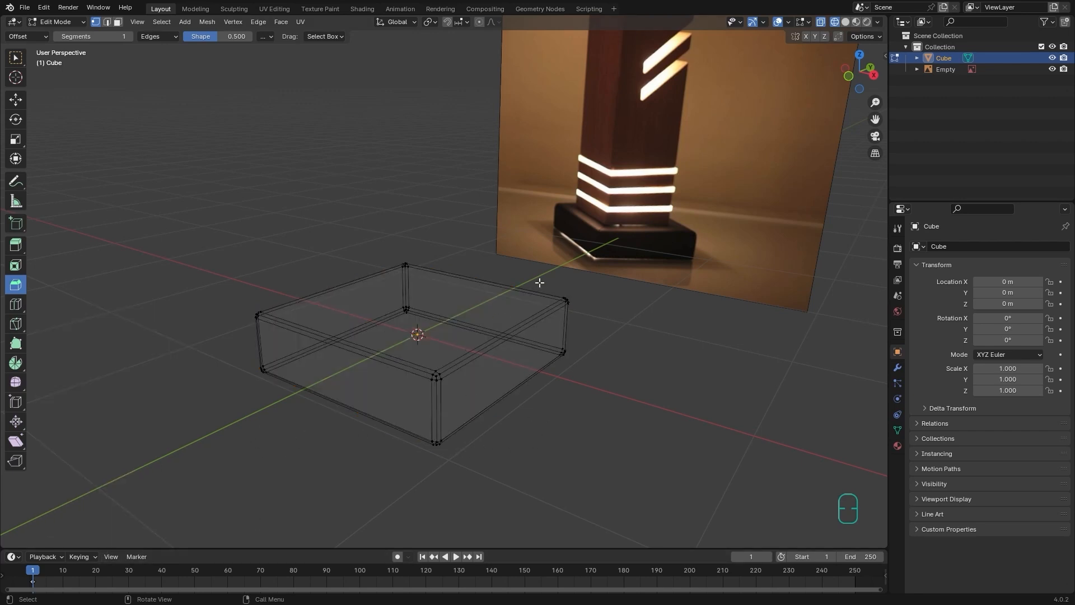
left_click(846, 22)
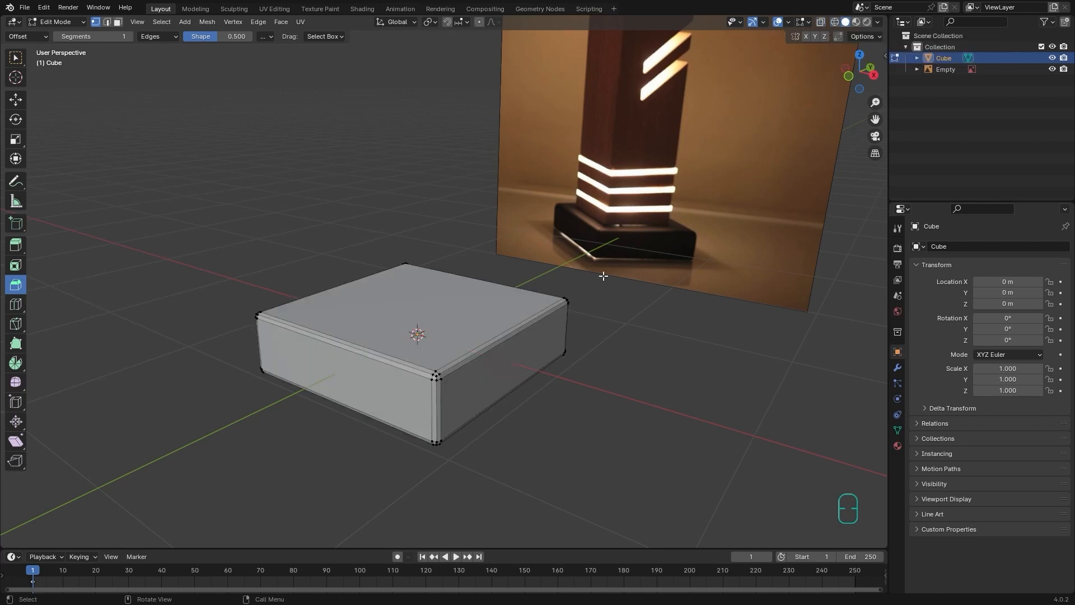
middle_click_drag(542, 294, 505, 348)
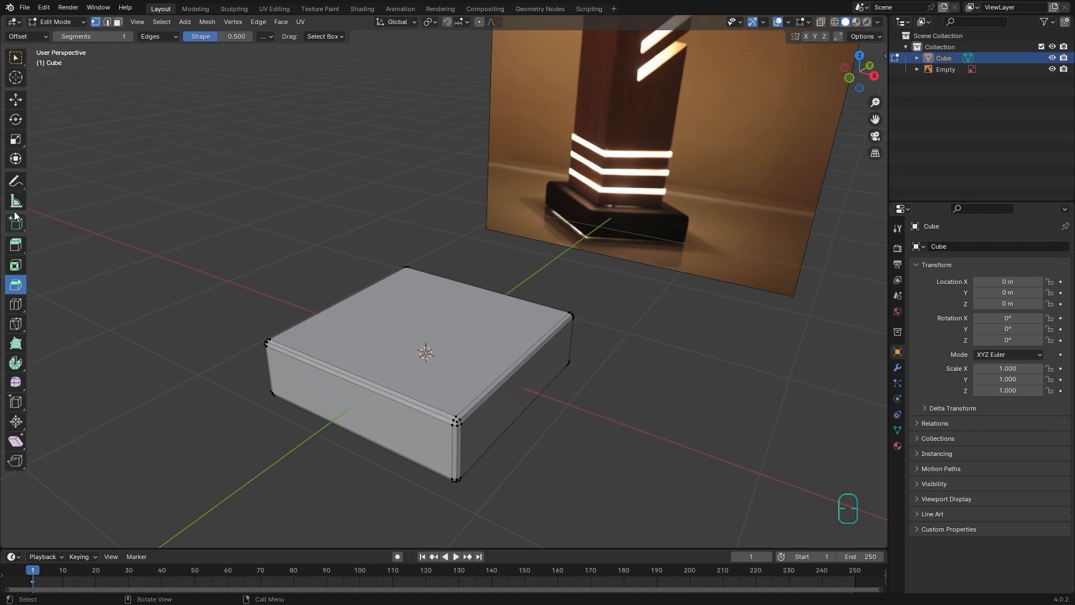
Step: Set the annotation placement to Surface and sketch a smaller square on the slab's top face
left_click(15, 181)
left_click(193, 37)
left_click(183, 65)
mouse_move(513, 314)
left_mouse_down()
mouse_move(449, 369)
mouse_move(336, 330)
mouse_move(401, 278)
mouse_move(509, 314)
left_mouse_up()
left_click(459, 367)
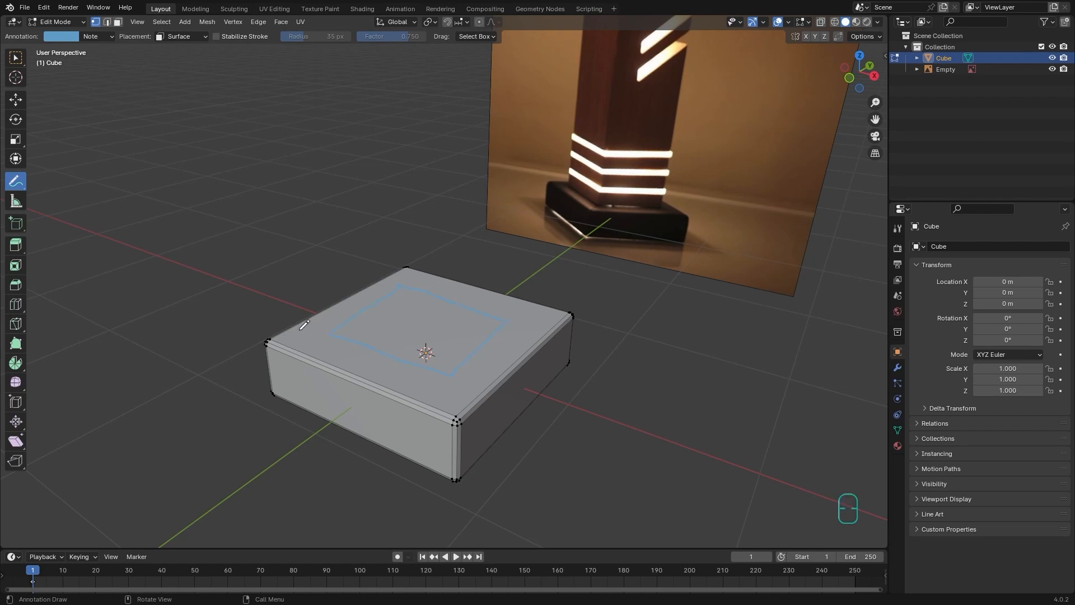
left_click(15, 59)
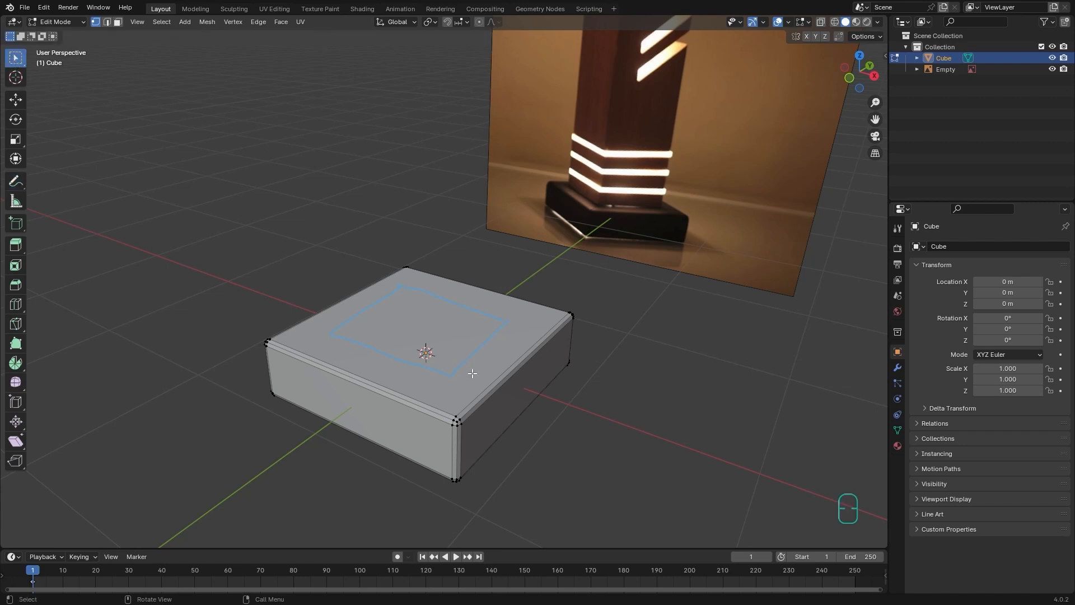
Step: Try adding two loop cuts across the slab and spreading them apart along X by a factor of about 1.945
left_click(15, 304)
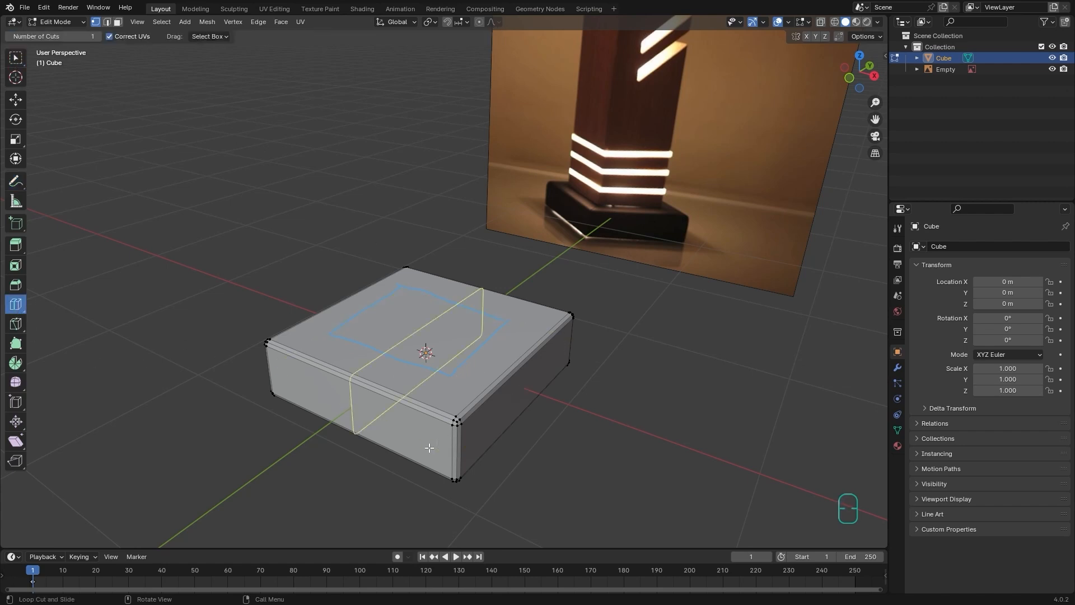
left_click(375, 398)
left_click(183, 437)
left_click(18, 138)
left_click_drag(466, 361, 499, 379)
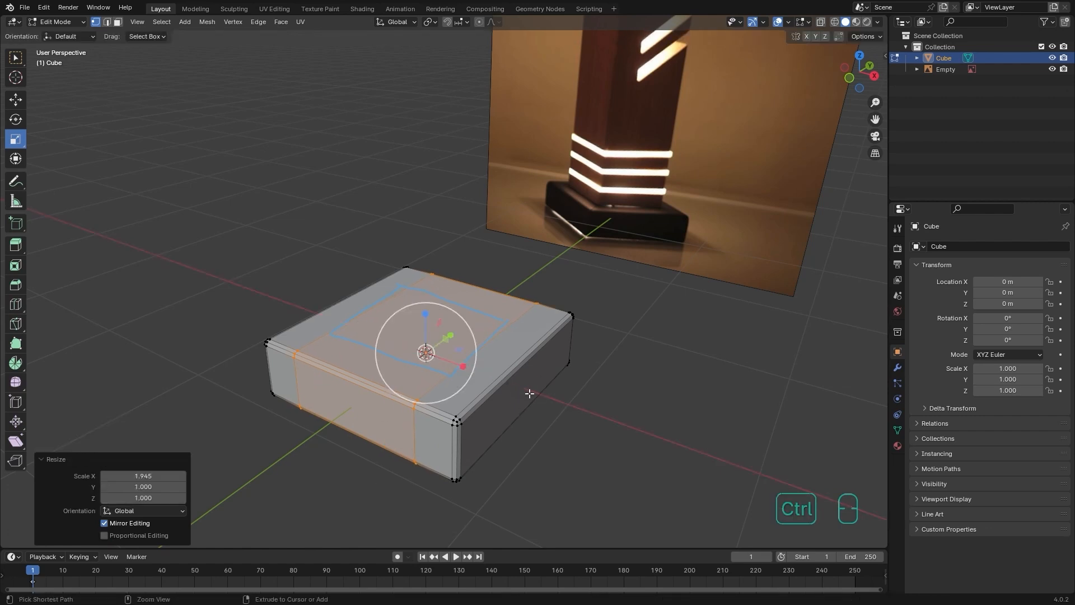
key("ctrl+z")
key("ctrl+z")
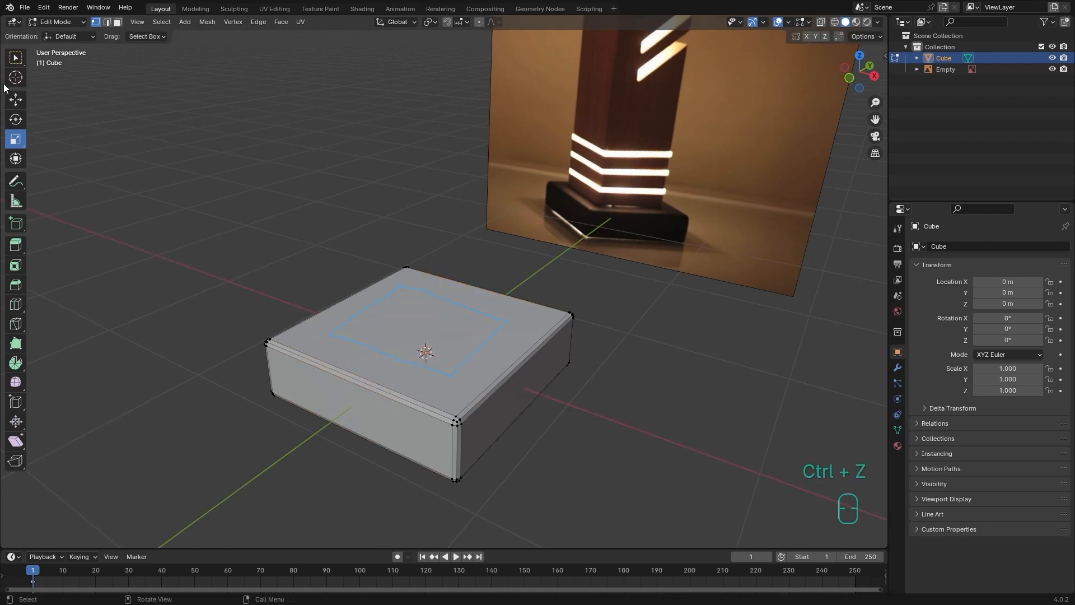
Step: Erase the annotated square from the slab's top face and return to the Select Box tool
left_click(15, 180)
mouse_move(473, 275)
left_mouse_down("ctrl")
mouse_move(484, 338)
mouse_move(409, 362)
mouse_move(334, 321)
mouse_move(475, 306)
left_mouse_up("ctrl")
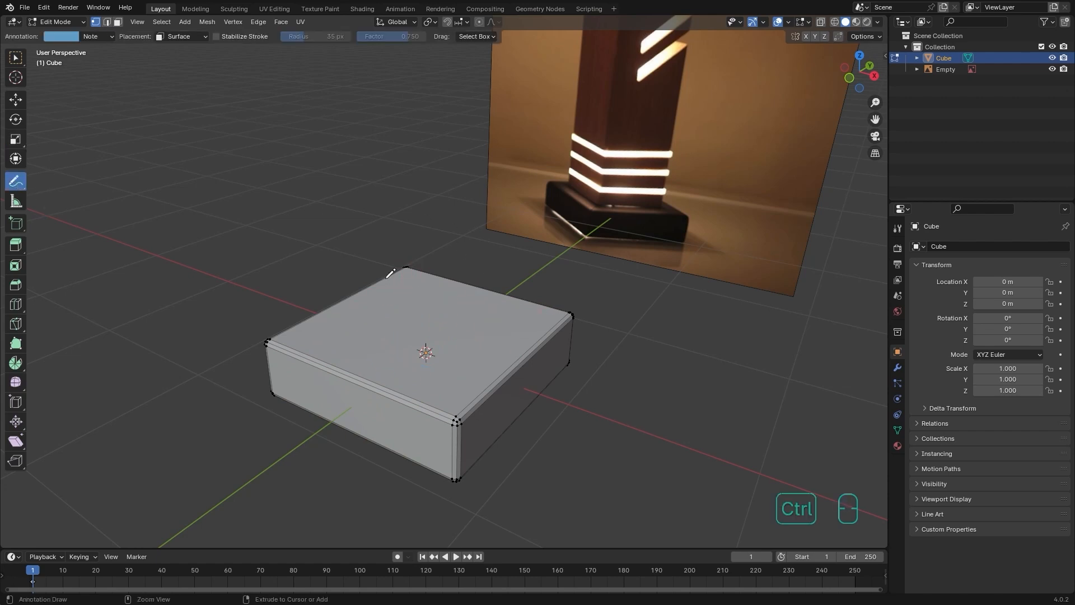
left_click(16, 58)
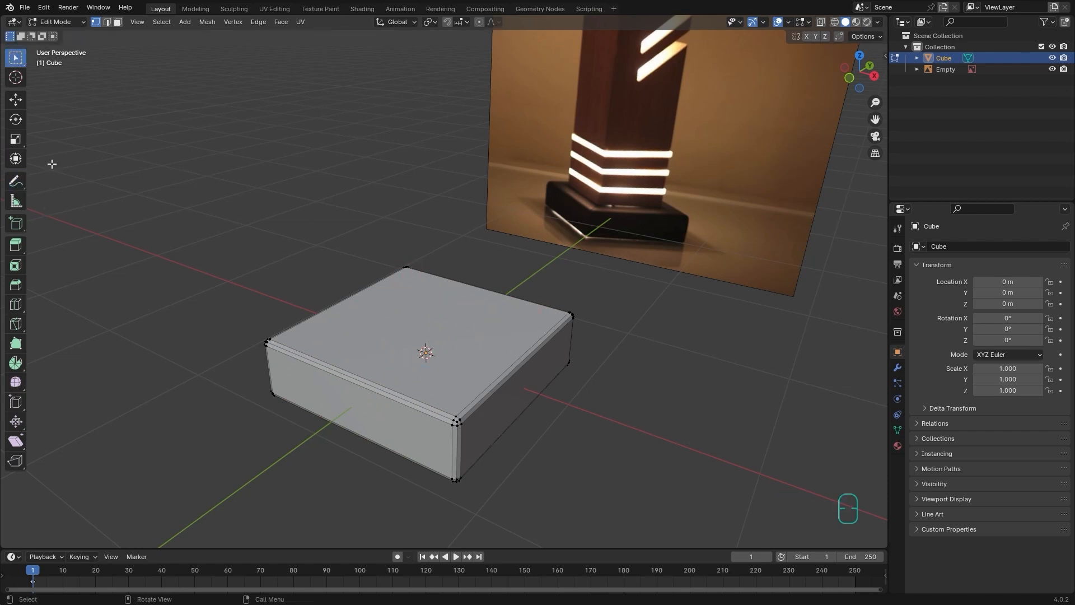
Step: In face select mode, inset the slab's top face by about 0.156 m
left_click(15, 269)
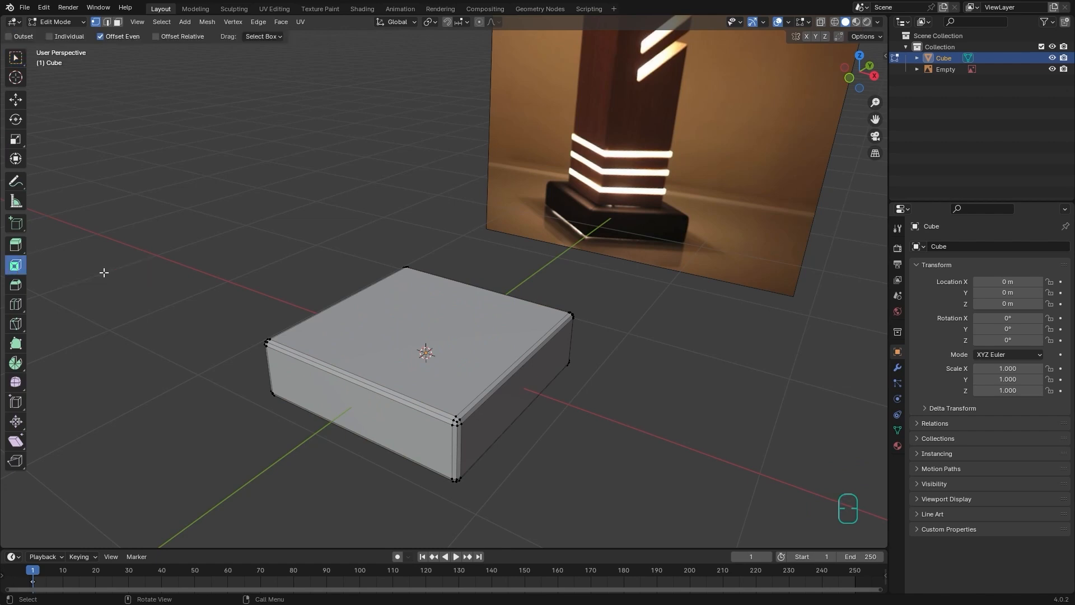
left_click_drag(452, 303, 408, 350)
left_click(118, 22)
left_click(423, 327)
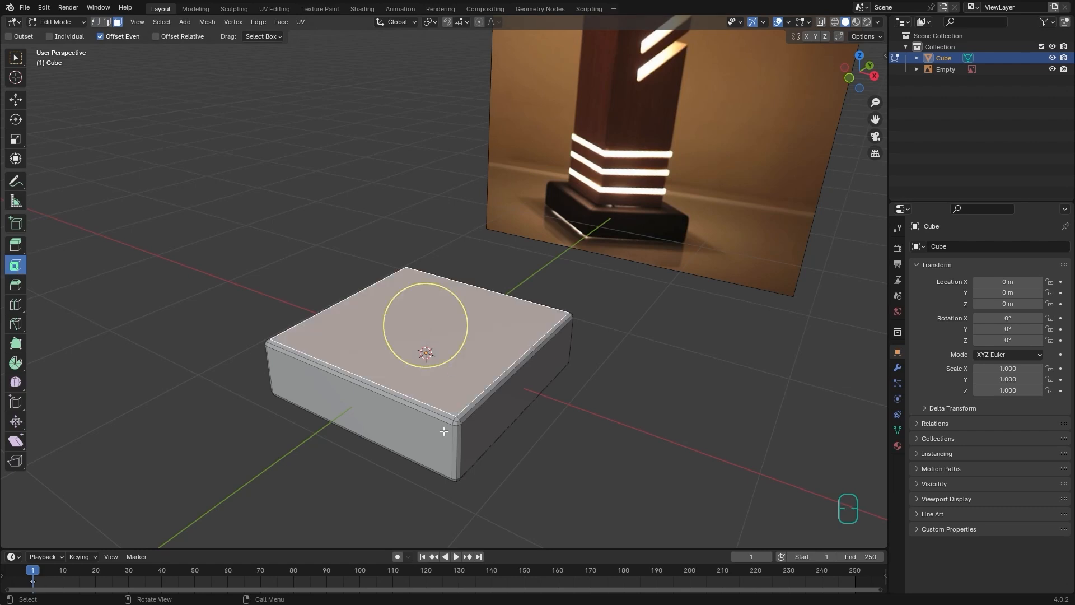
left_click_drag(431, 353, 420, 338)
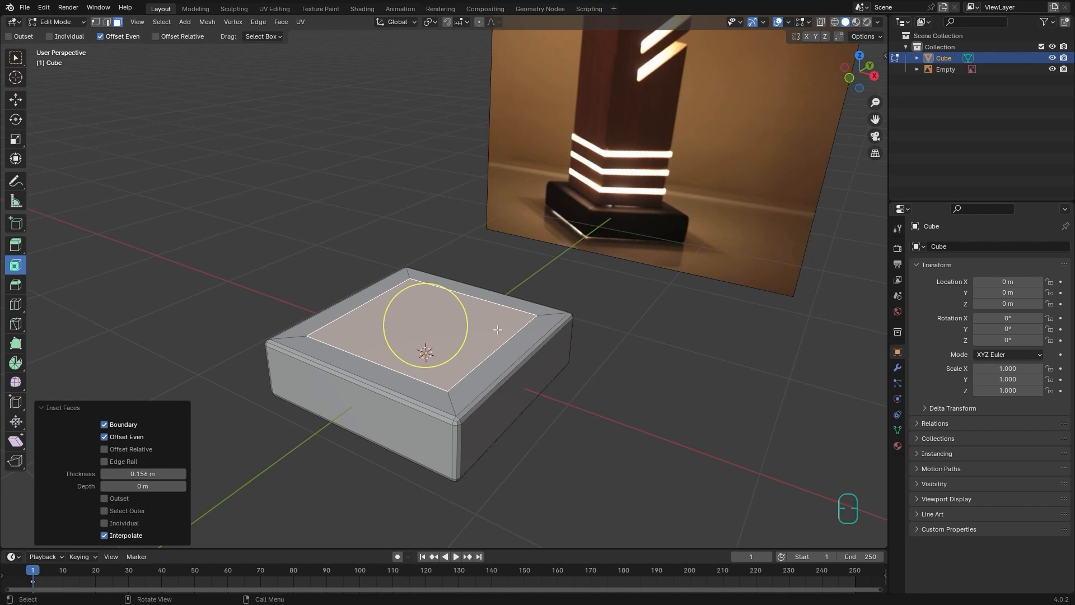
Step: Extrude the inset top face upward about 0.036 m and inset it again by about 0.017 m
left_click(16, 245)
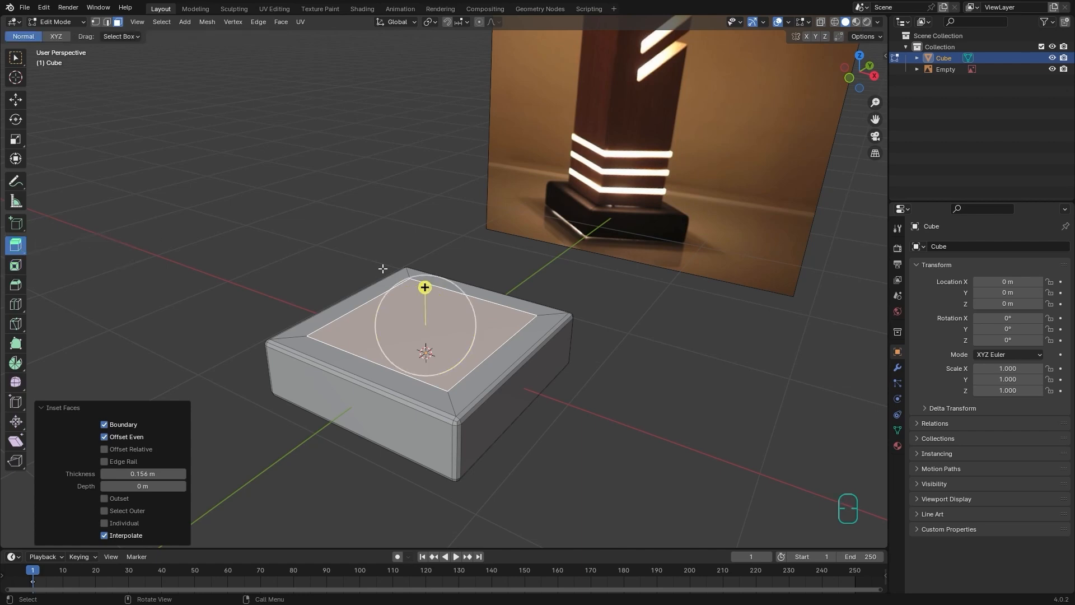
left_click_drag(424, 287, 425, 282)
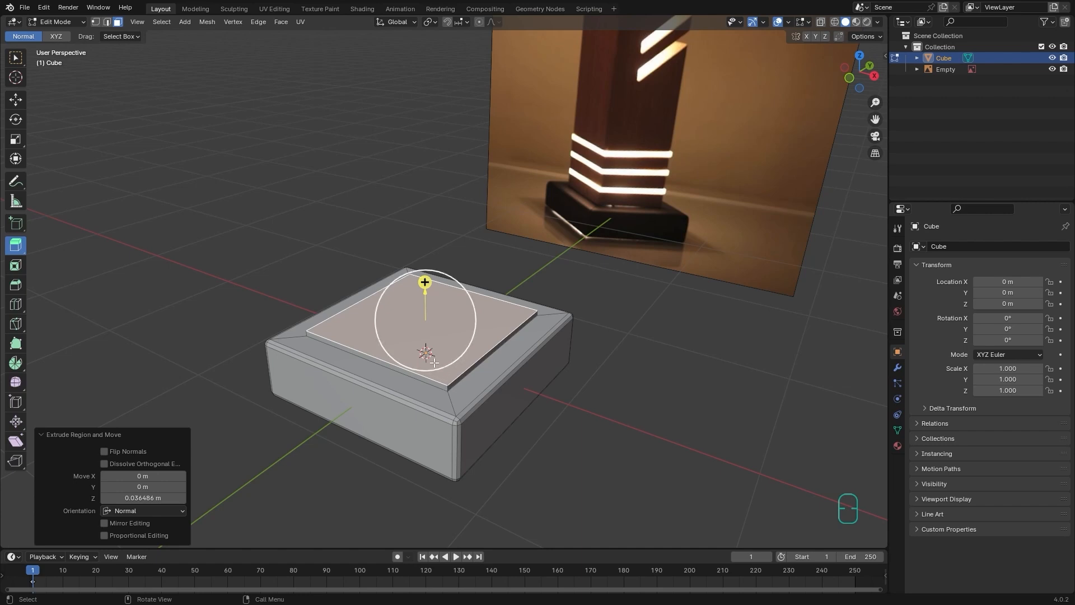
left_click(15, 266)
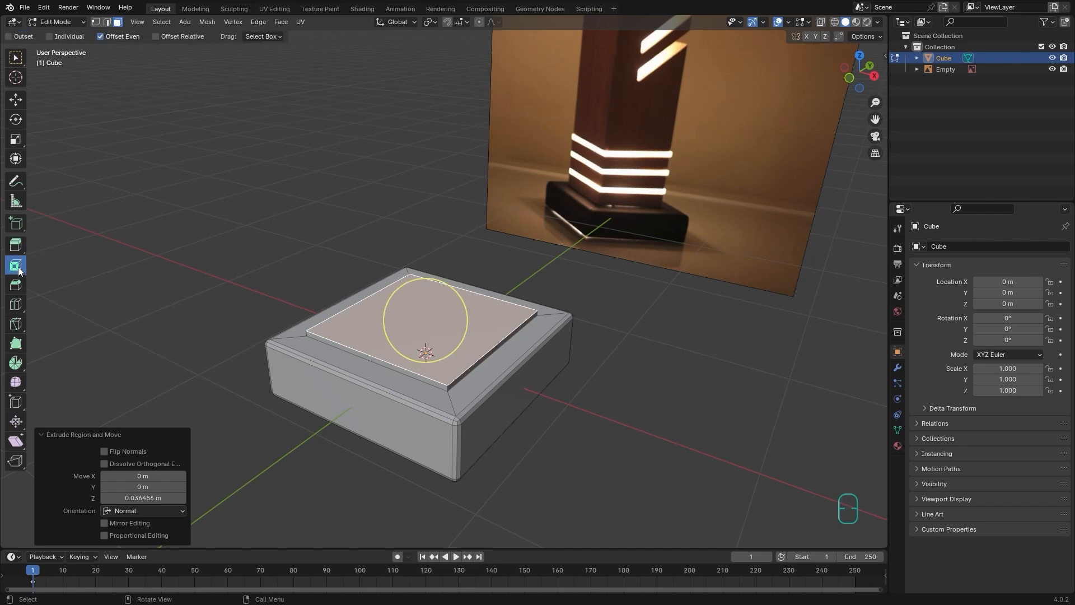
left_click_drag(447, 356, 445, 352)
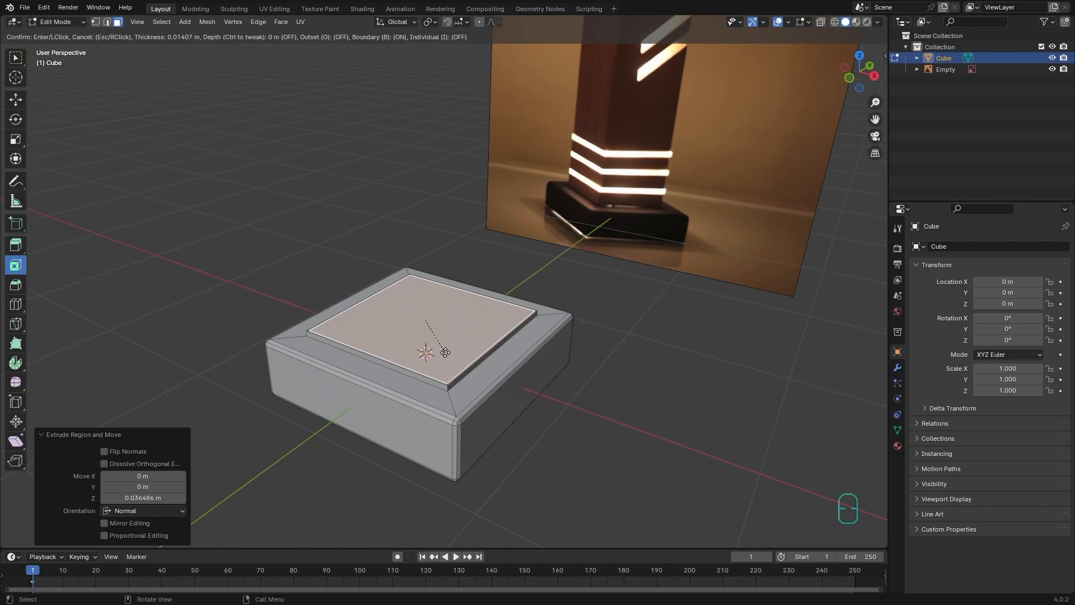
left_click_drag(445, 353, 446, 355)
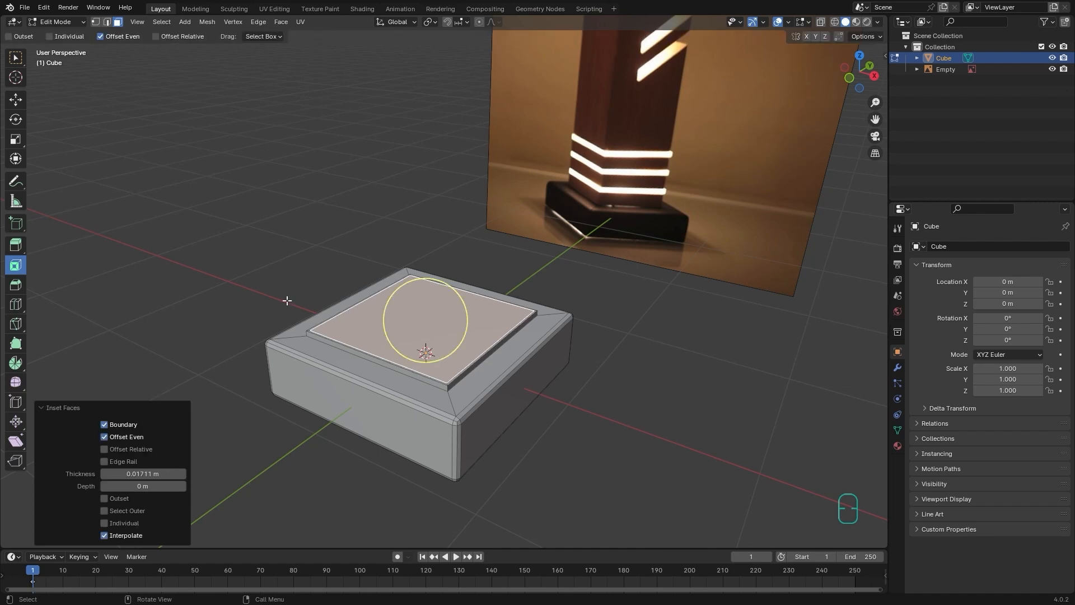
Step: Extrude the inner top face downward about 0.094 m to form a thin-walled recess in the base
left_click(16, 246)
left_click_drag(423, 282, 428, 307)
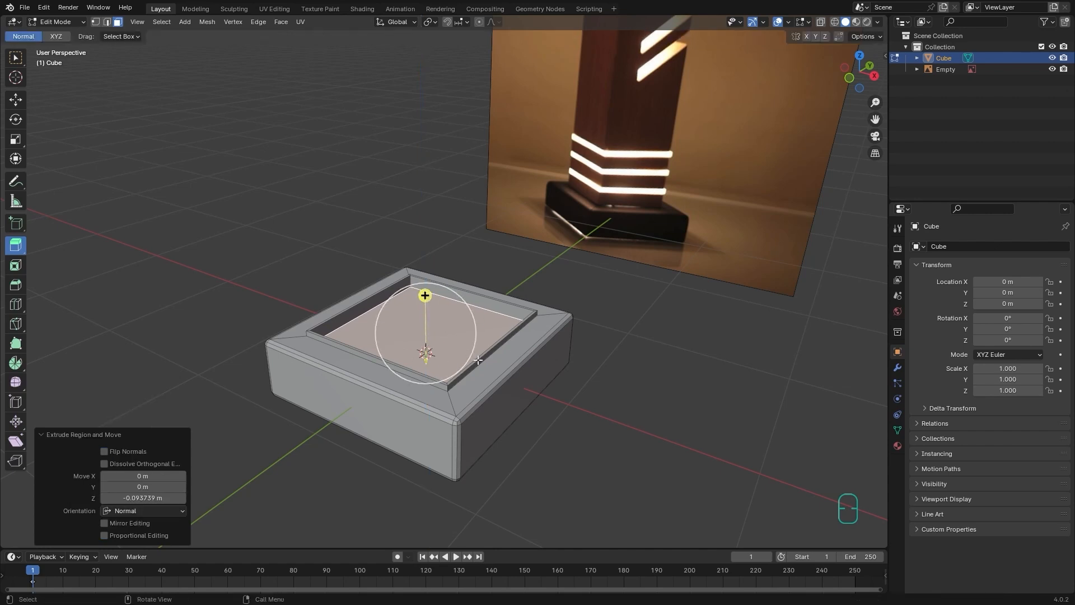
middle_click_drag(648, 135, 648, 207, "shift")
middle_click_drag(654, 93, 564, 261)
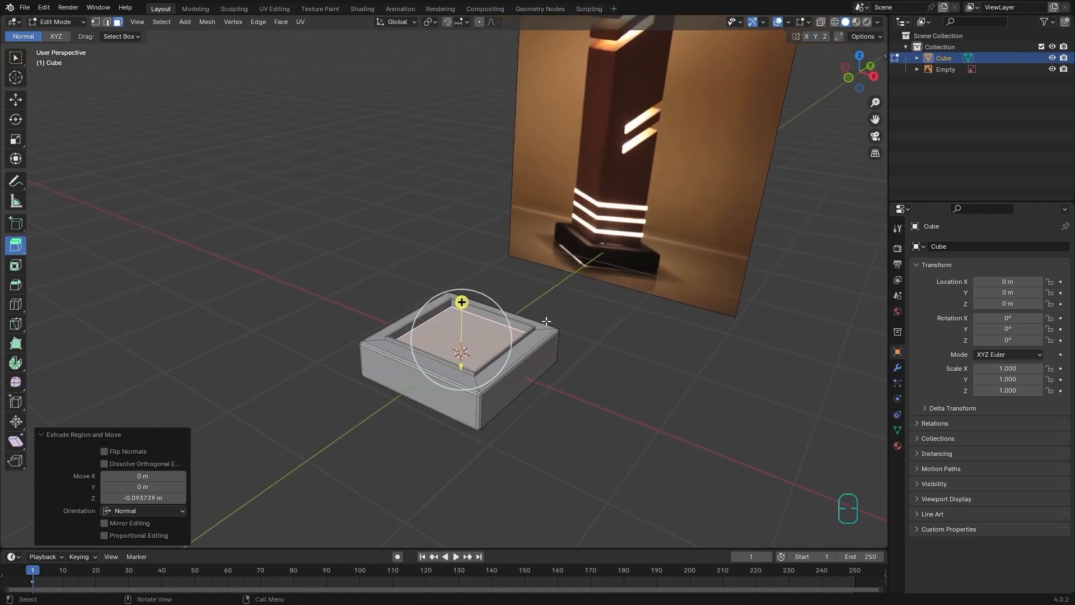
Step: Try extruding the recess floor upward into a column, and undo the extrusion
scroll(546, 322, "up", 1)
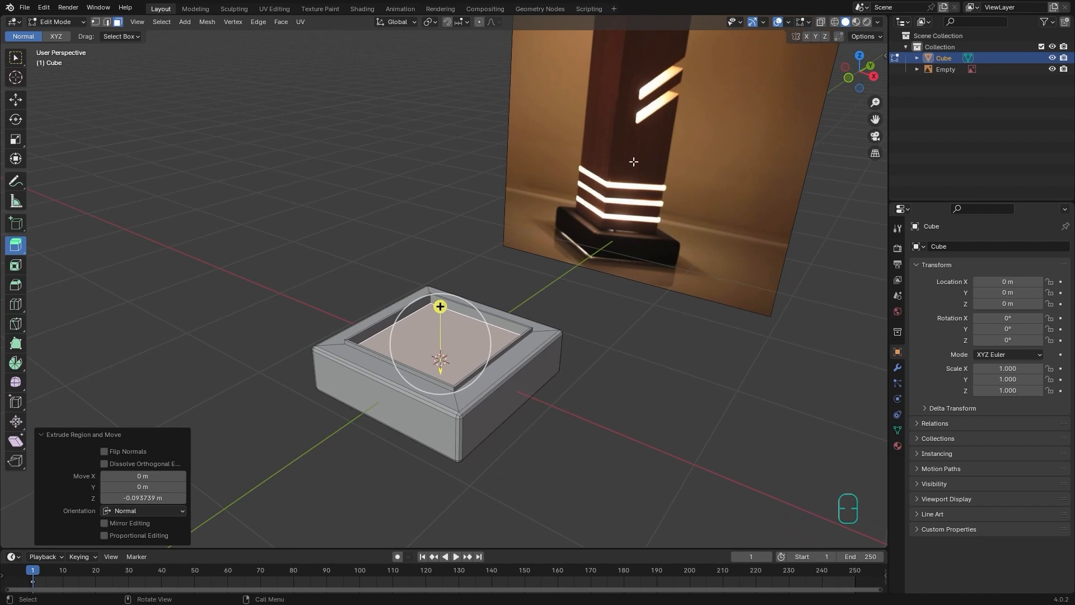
left_click_drag(439, 314, 461, 40)
middle_click_drag(553, 156, 555, 168, "shift")
key("ctrl+z")
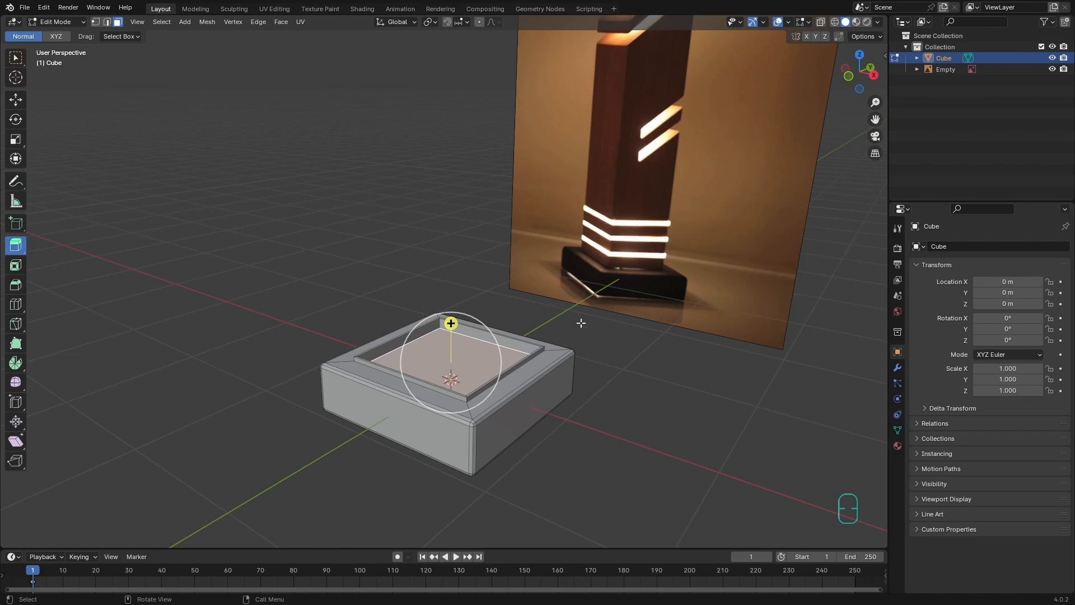
Step: Try a new cube scaled uniformly by about 0.495 as the column block, and delete its faces
left_click(185, 21)
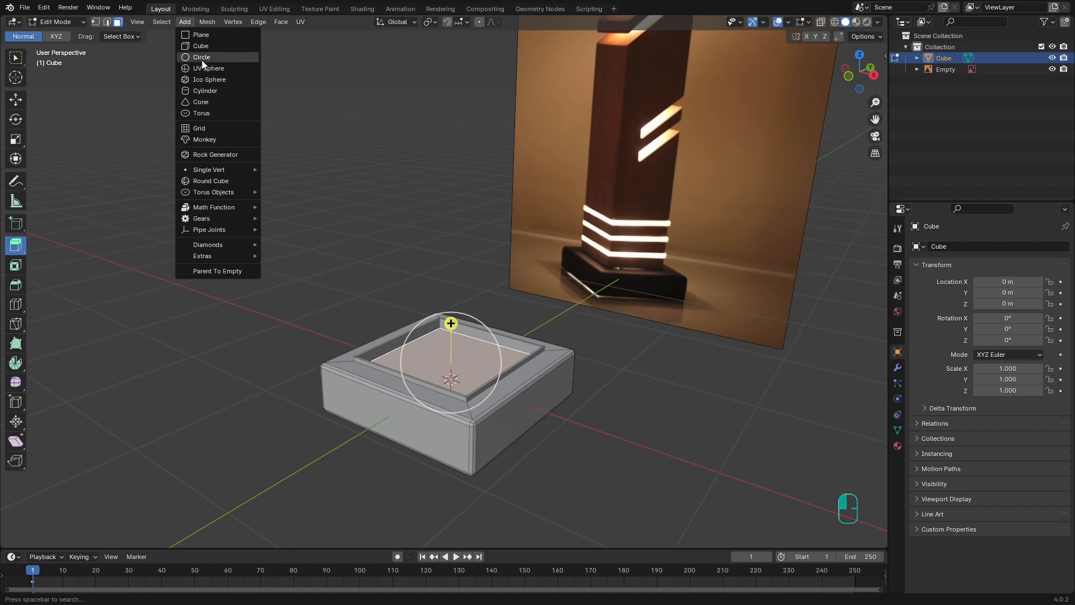
left_click(202, 46)
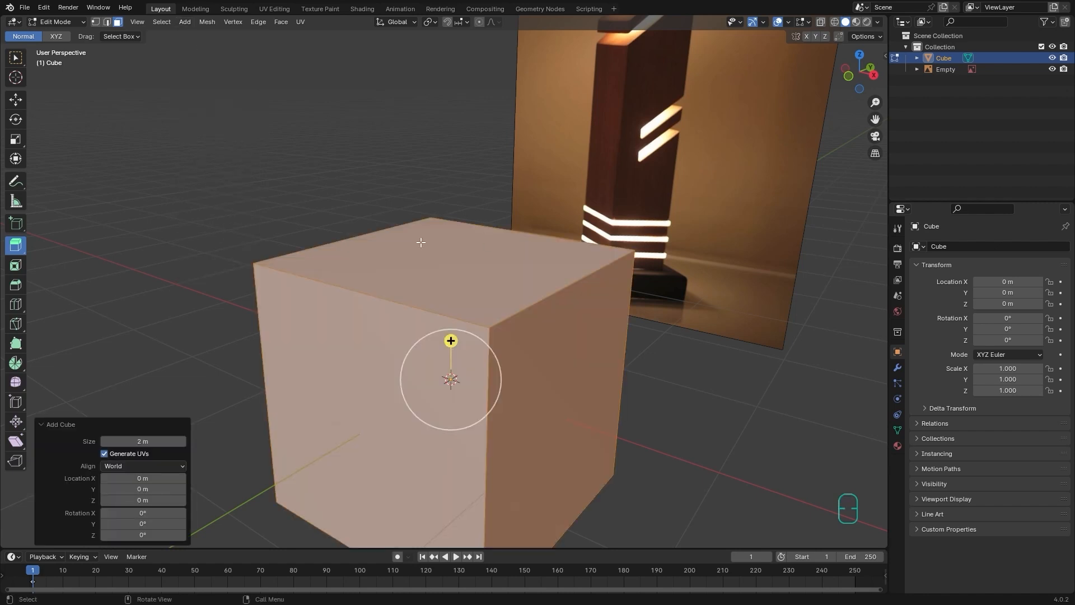
left_click(16, 137)
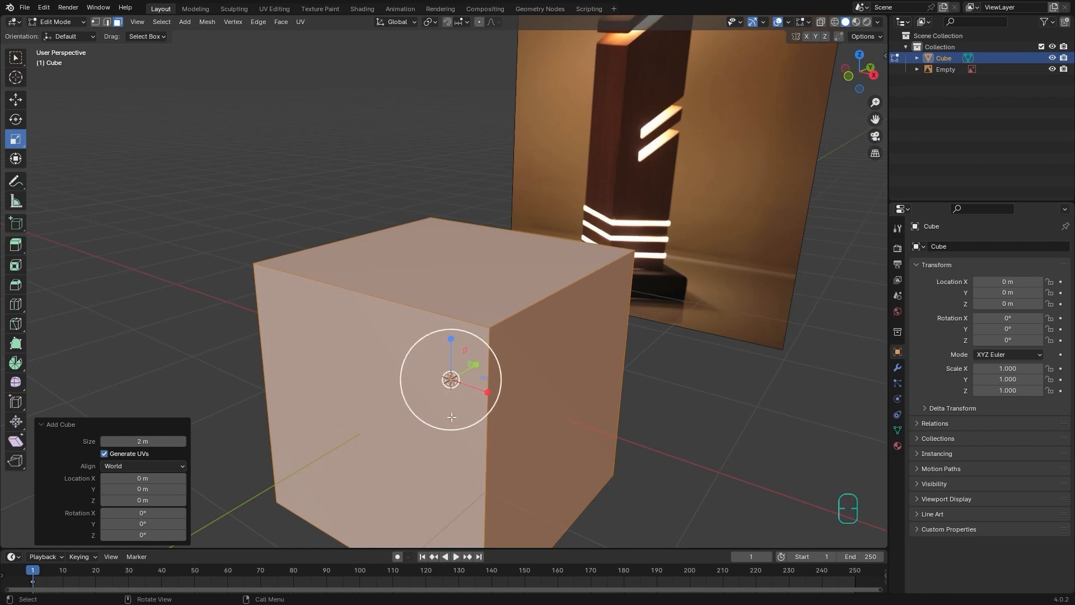
left_click_drag(450, 430, 445, 401)
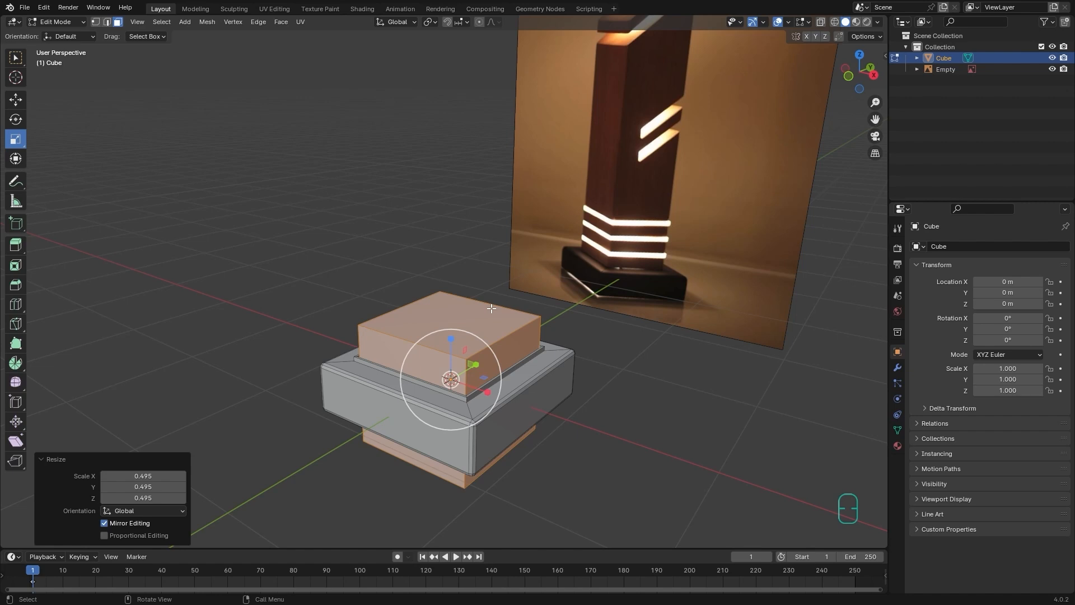
key("Delete")
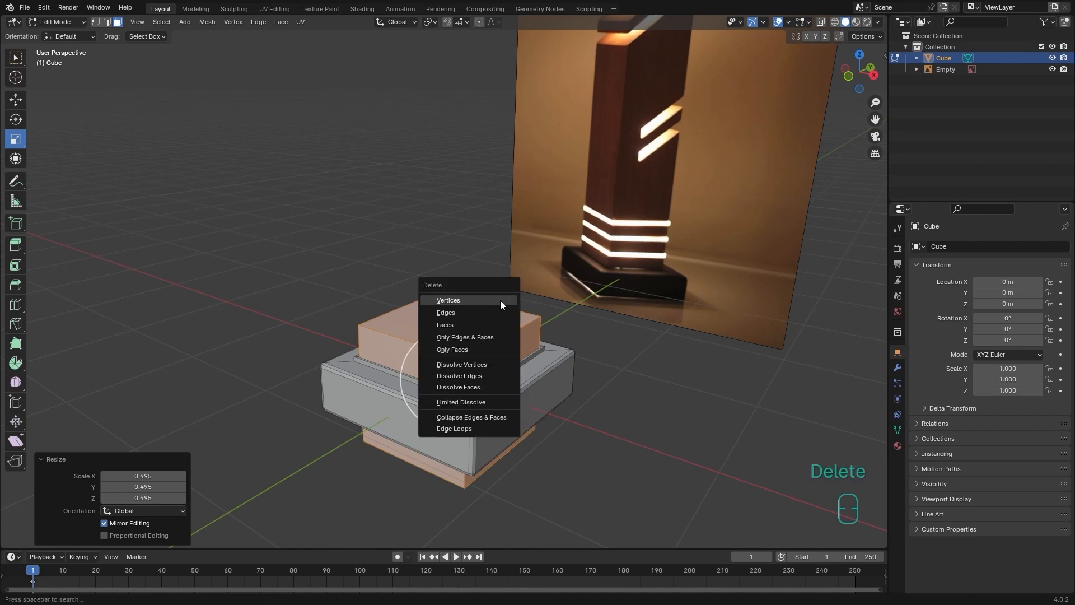
left_click(464, 324)
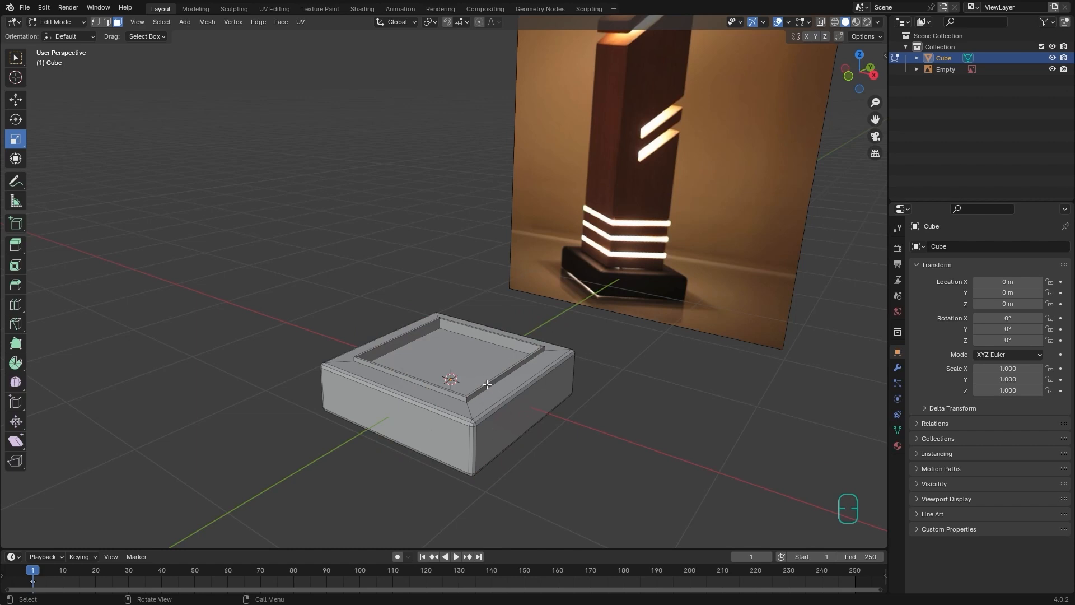
Step: Duplicate the recess floor face and raise the copy about 0.057 m along the Z axis
left_click(15, 58)
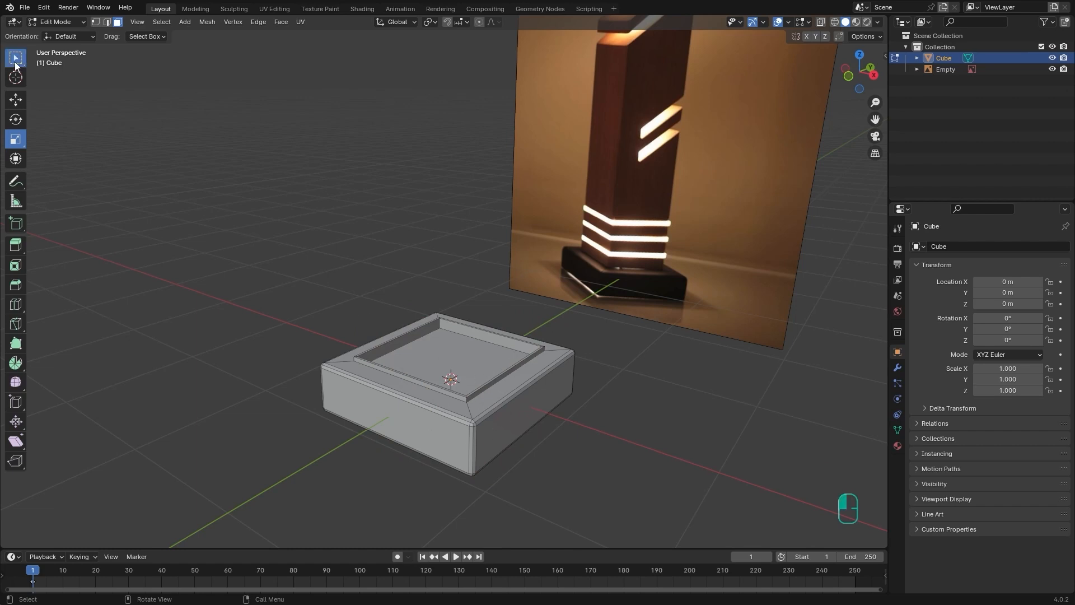
left_click(445, 361)
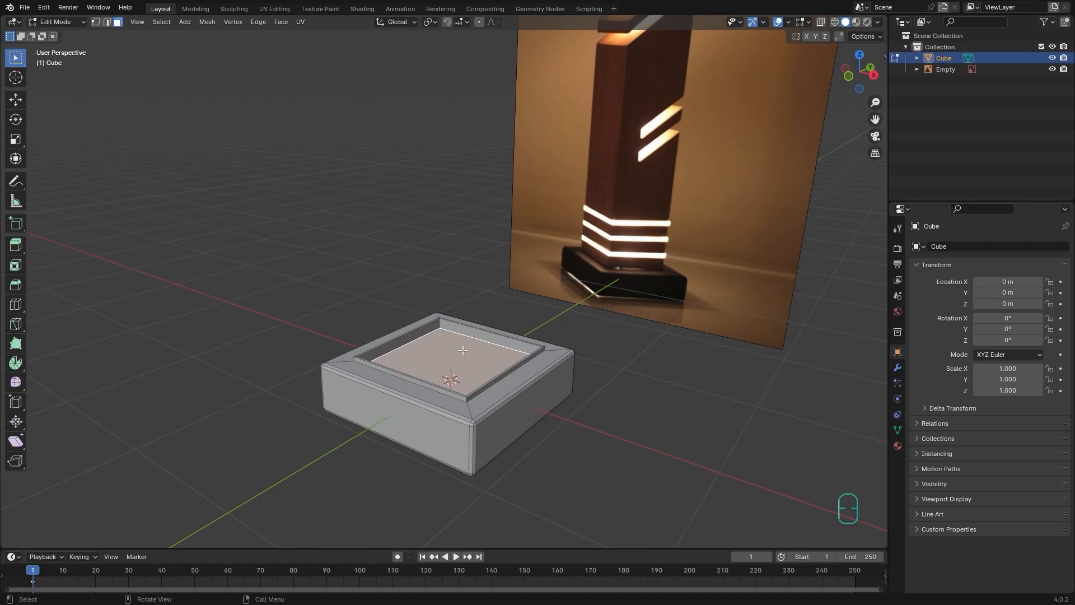
key("shift")
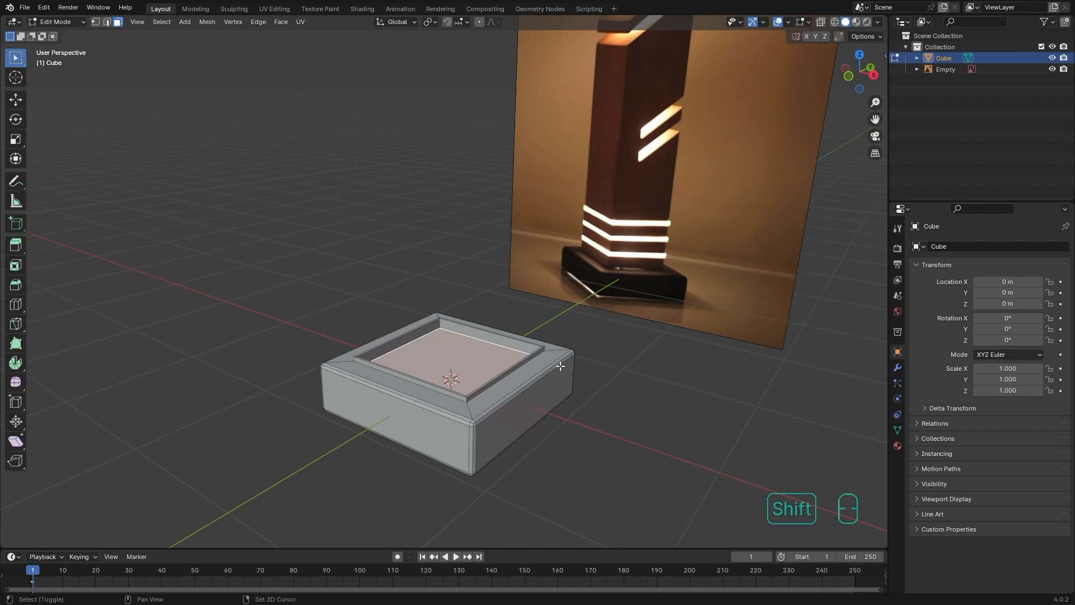
left_click(206, 21)
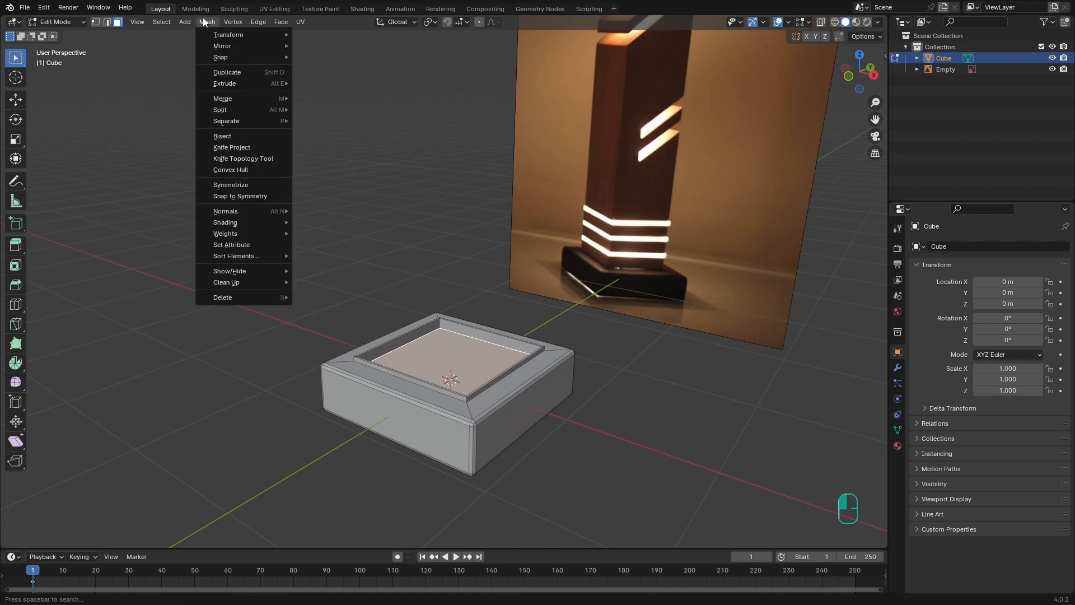
left_click(228, 72)
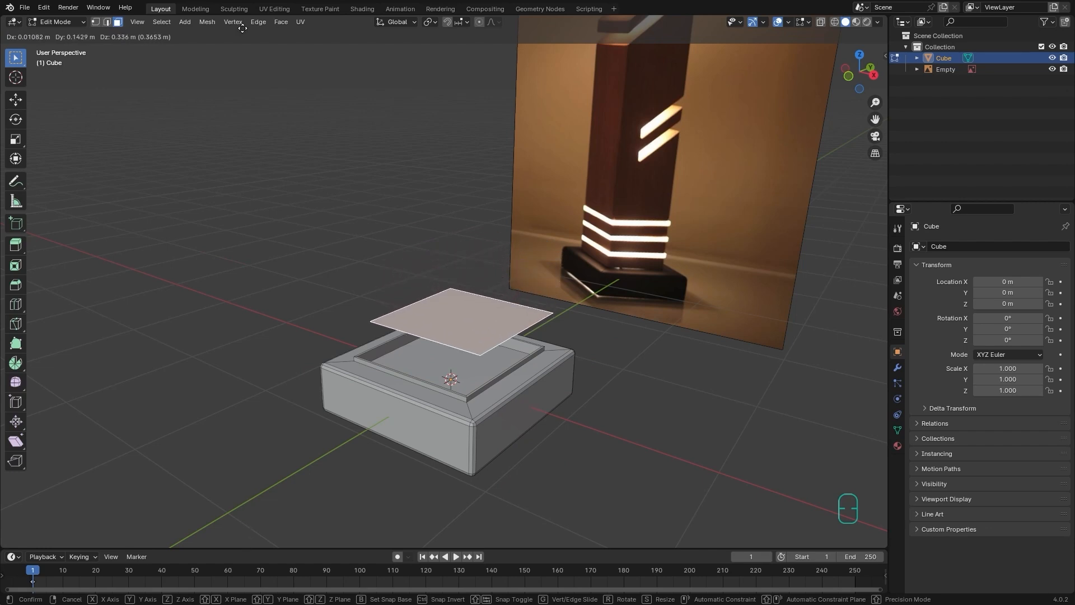
key("z")
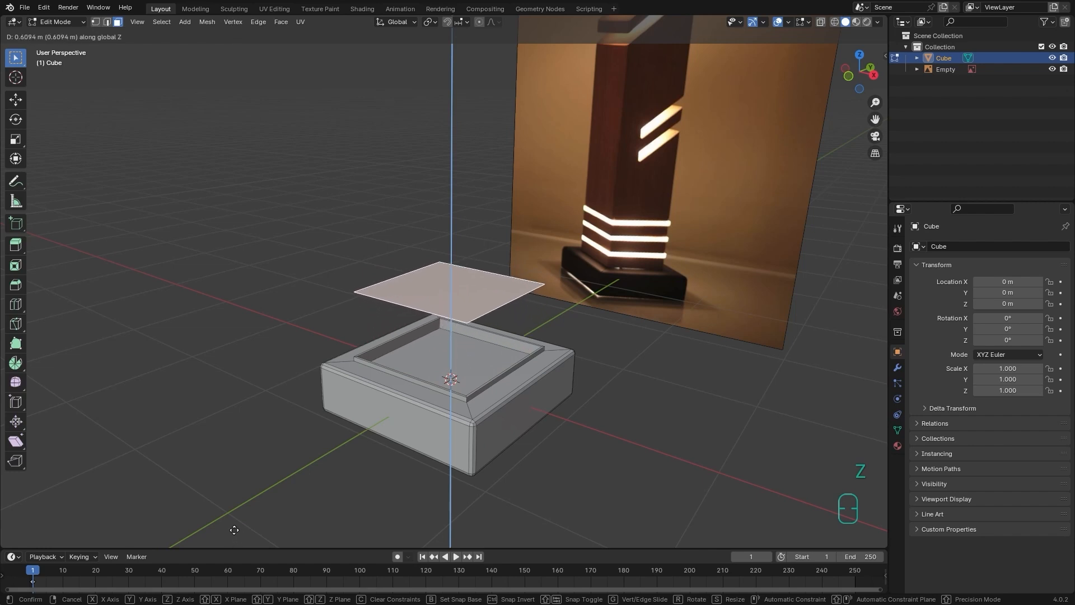
left_click(237, 69)
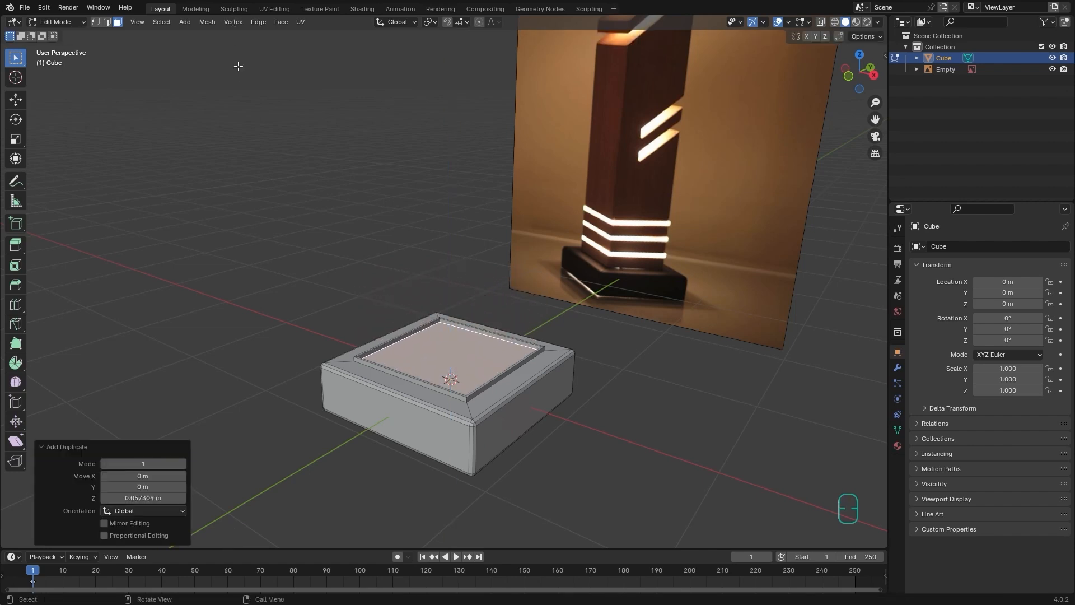
Step: Extrude the duplicated face upward about 4.09 m to form the lamp column, and deselect everything
scroll(483, 150, "down", 3)
middle_click_drag(483, 150, 459, 220, "shift")
left_click(17, 247)
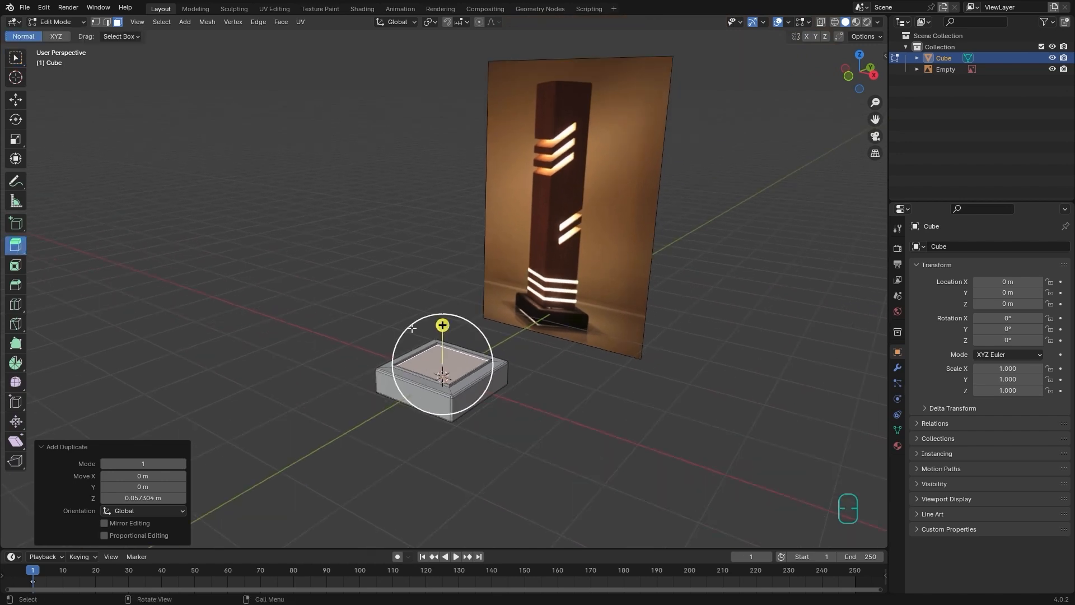
left_click_drag(442, 328, 435, 34)
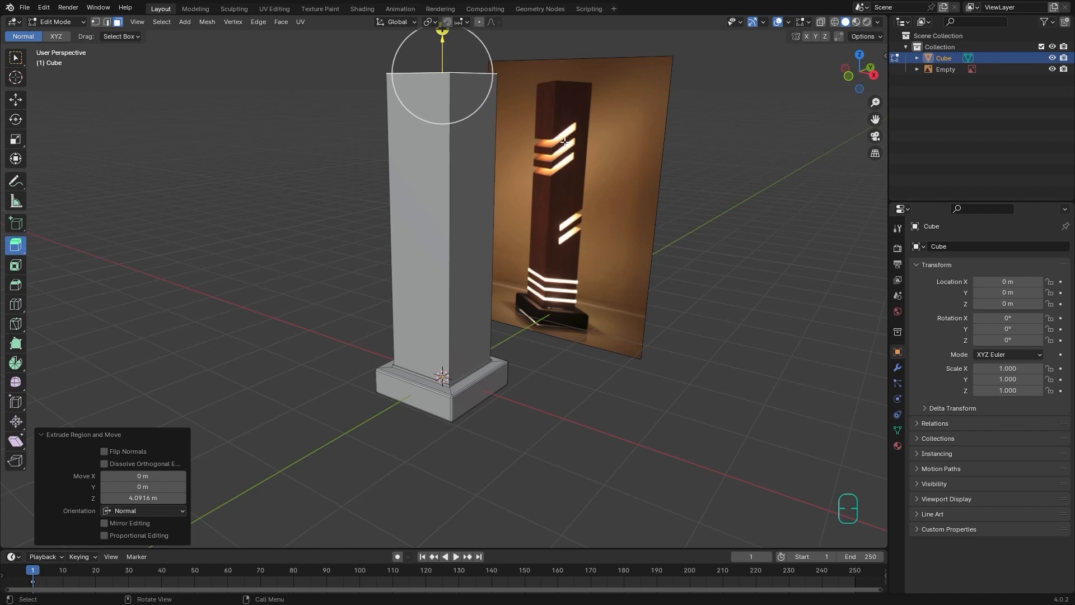
middle_click_drag(538, 295, 444, 300, "shift")
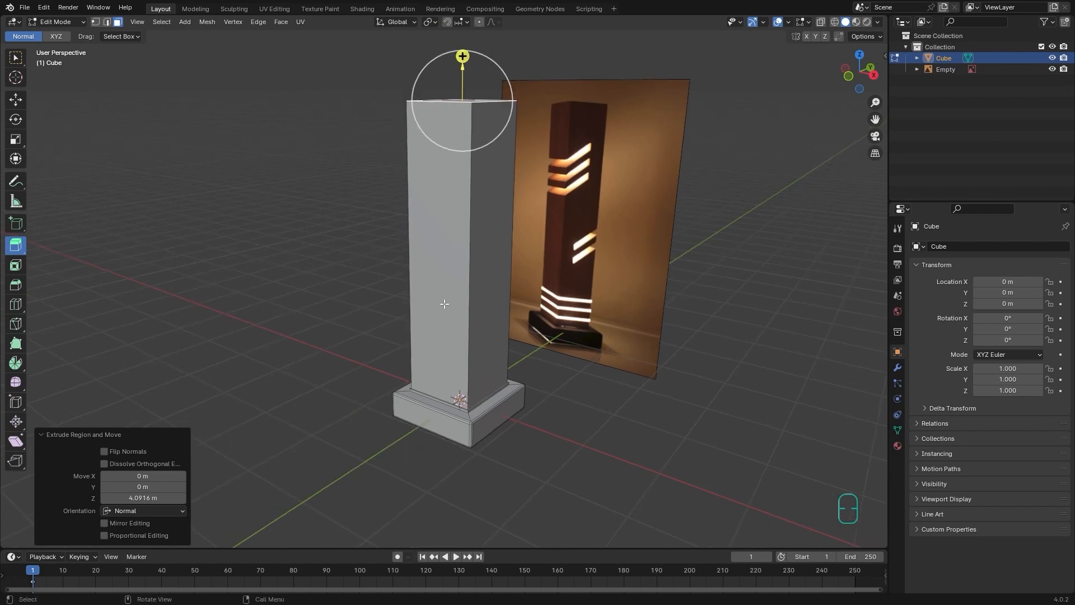
scroll(444, 314, "up", 3)
key("alt+a")
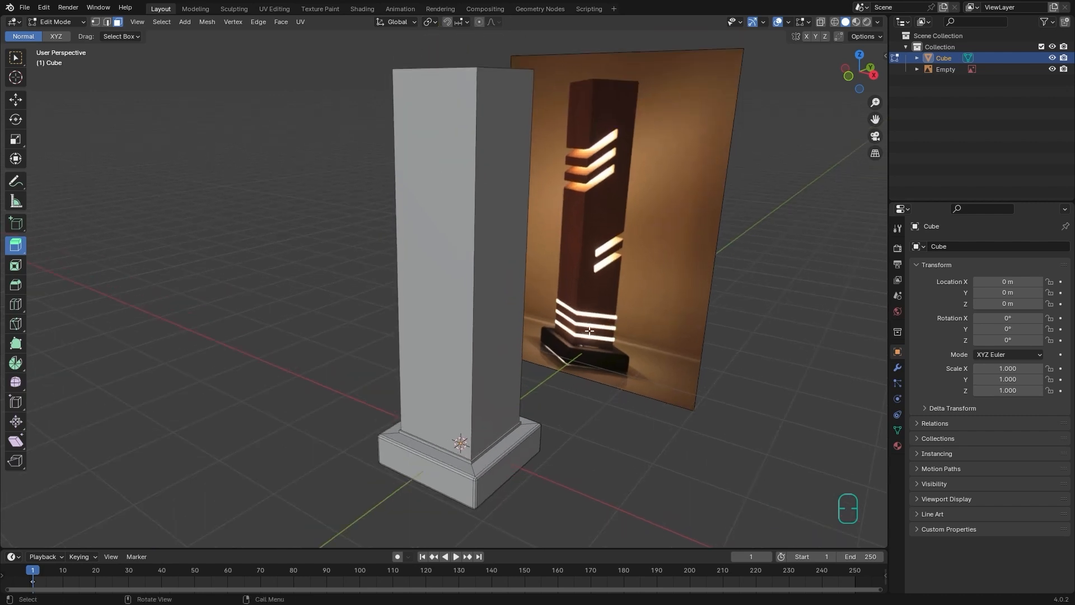